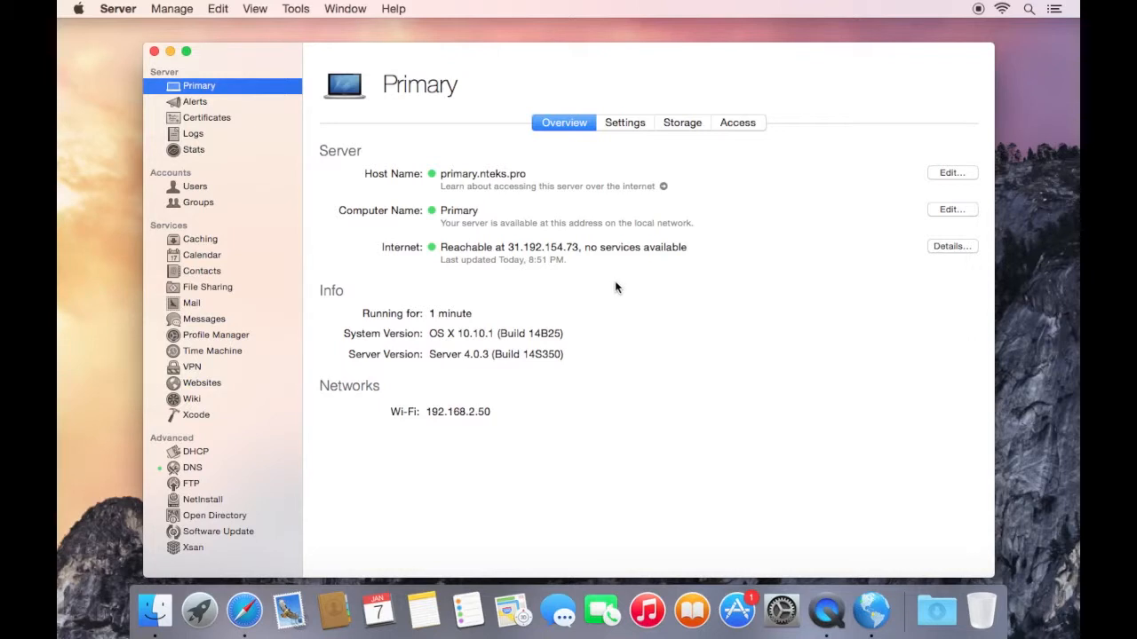
Step: List all installed certificates, including self-signed primary.local and primary.nteks.pro
click(215, 117)
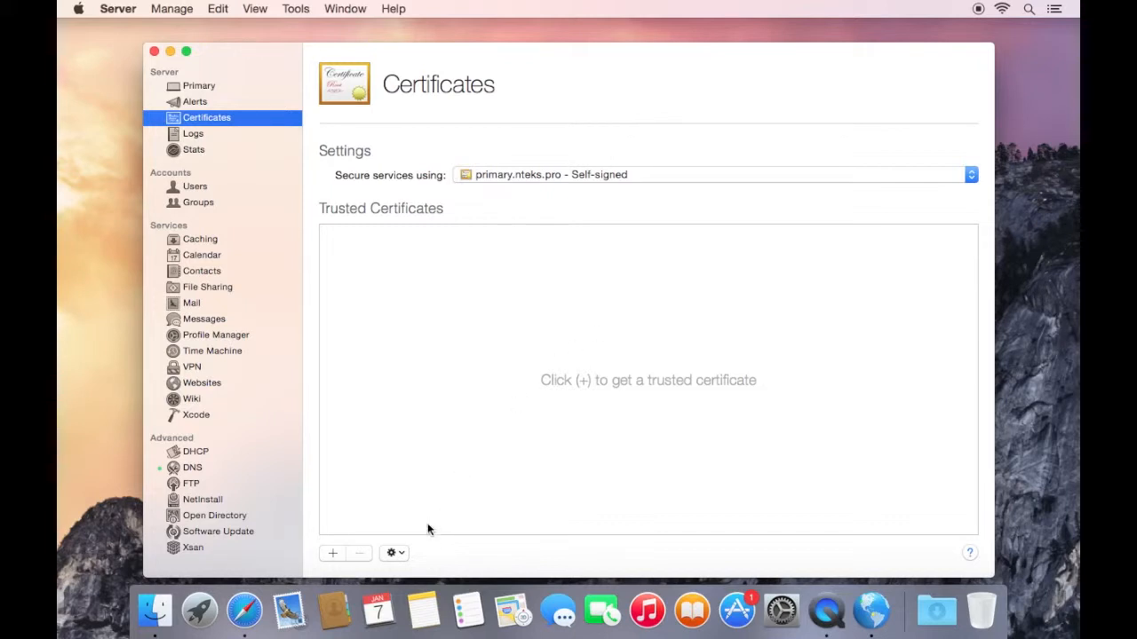
click(404, 554)
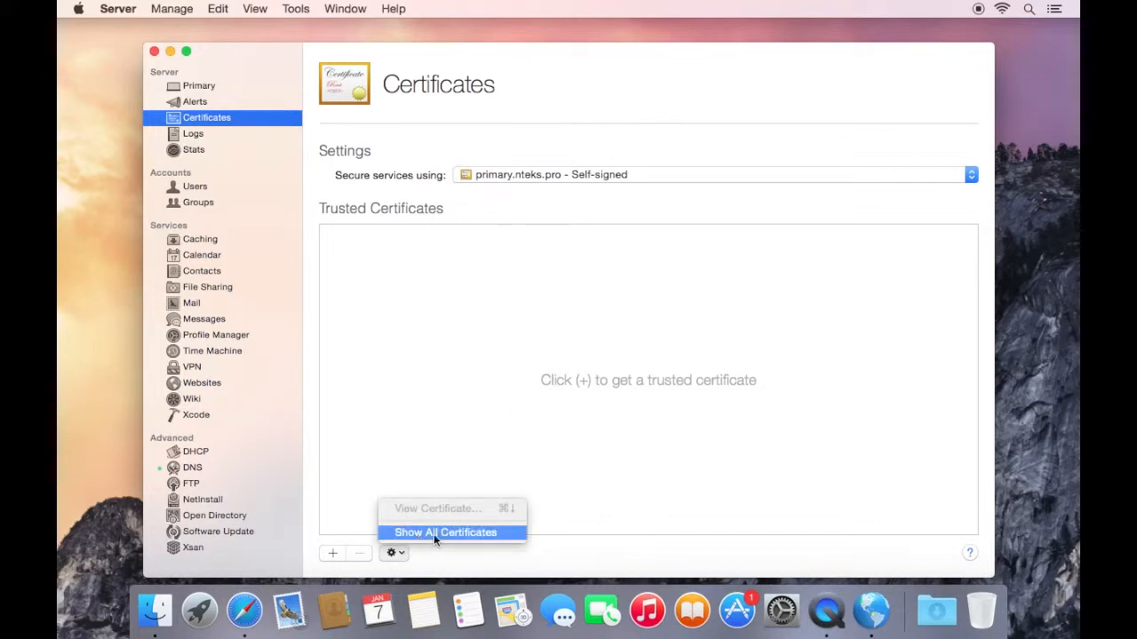
click(491, 533)
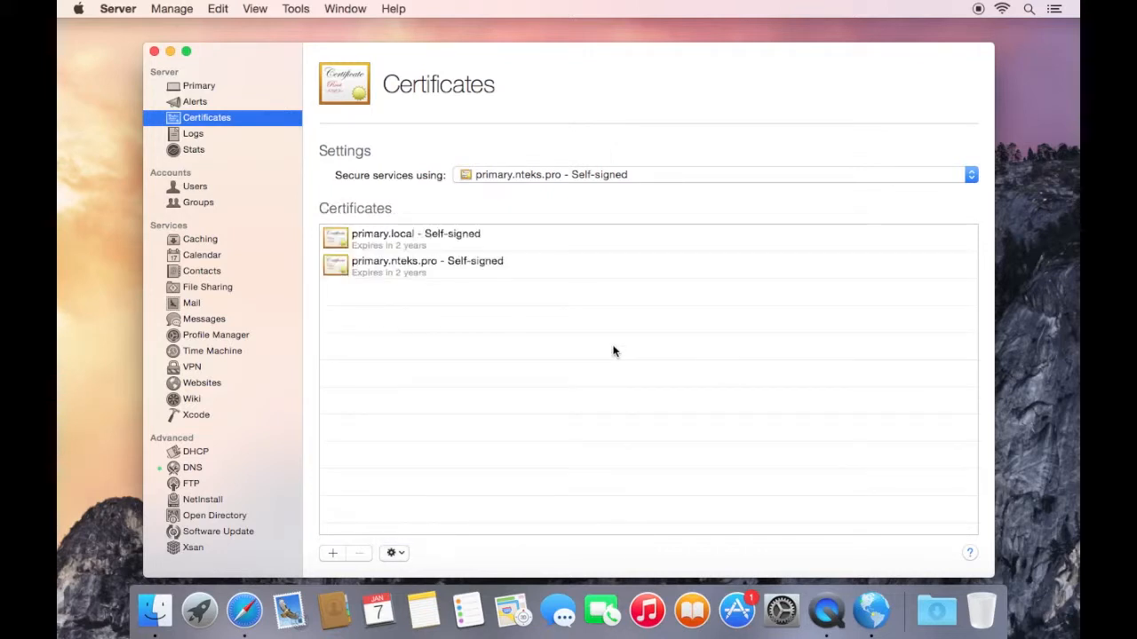
click(594, 349)
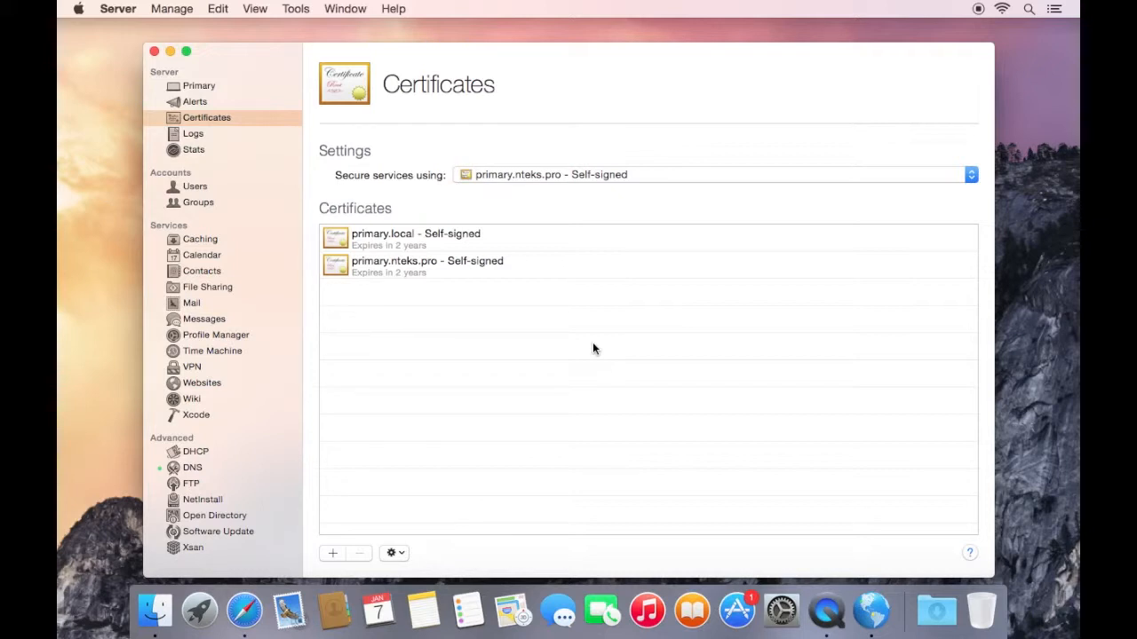
key(super+space)
text(keychain)
key(Return)
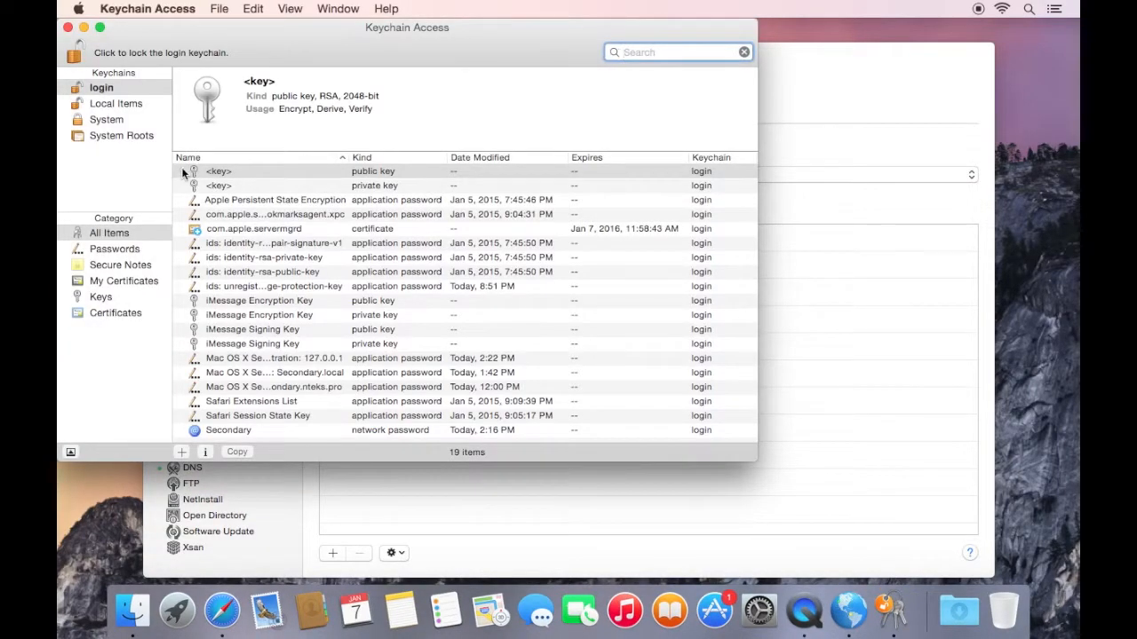
click(143, 136)
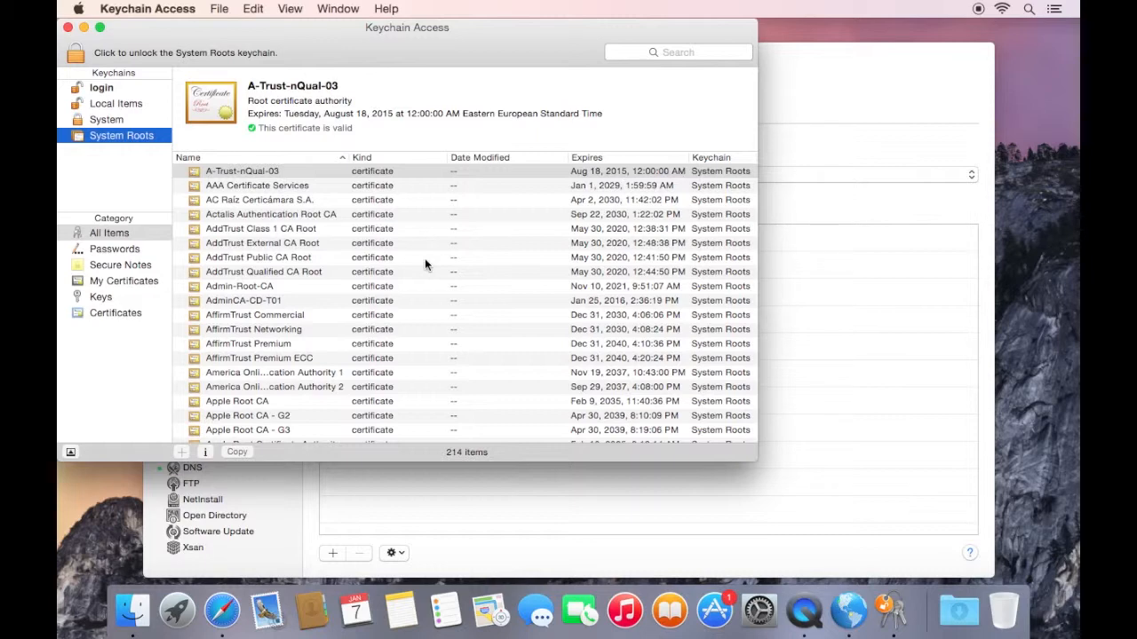
key(super+q)
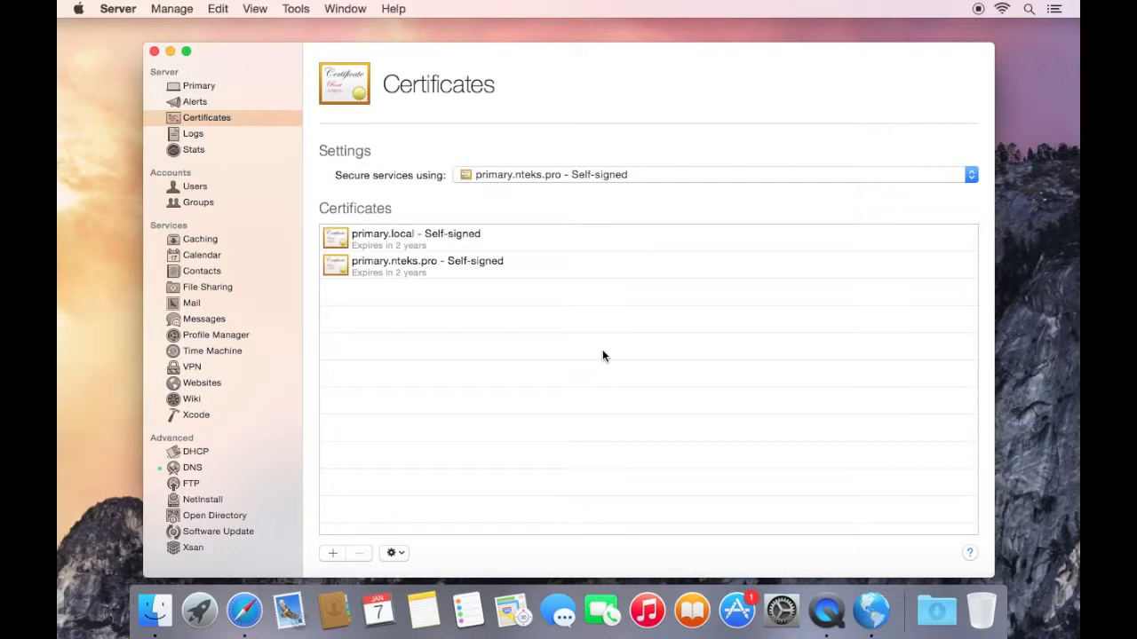
double_click(508, 263)
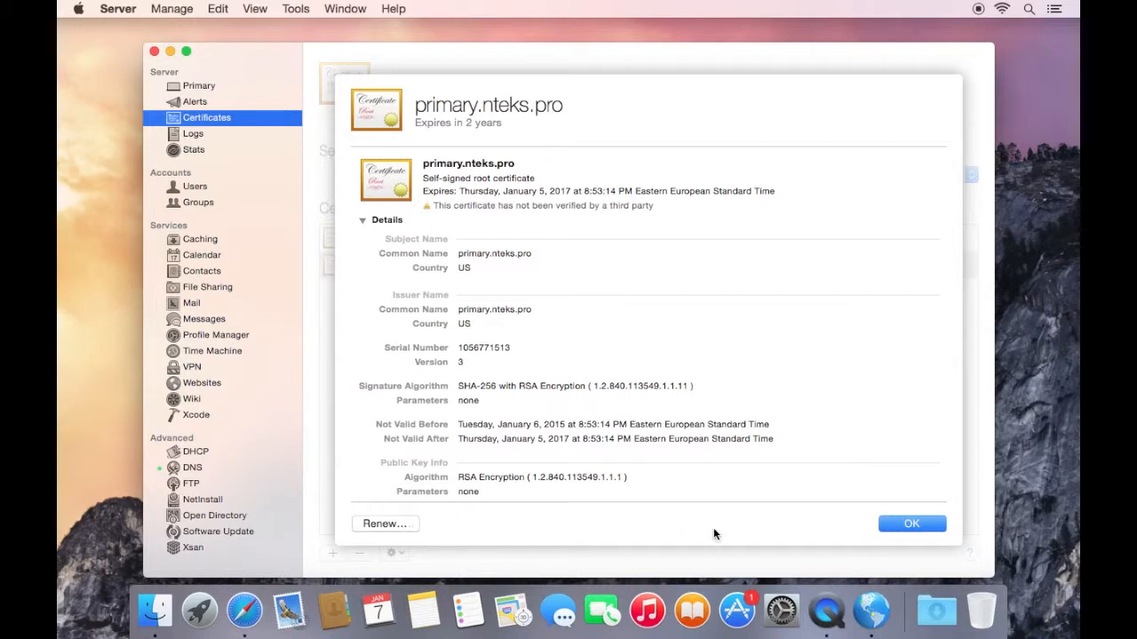
click(912, 524)
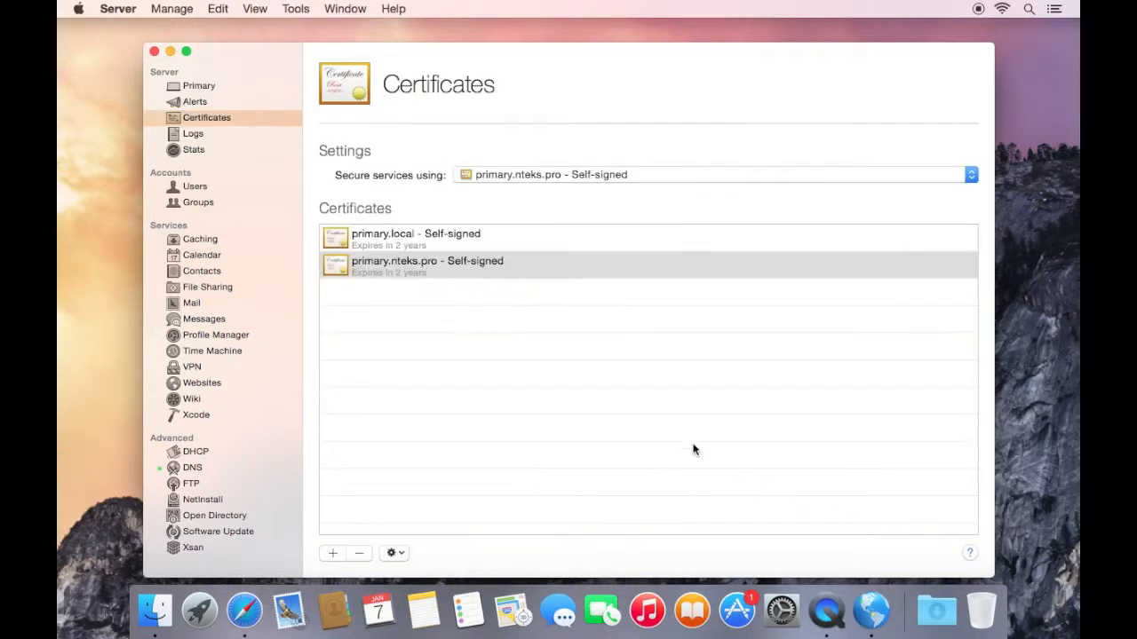
click(627, 353)
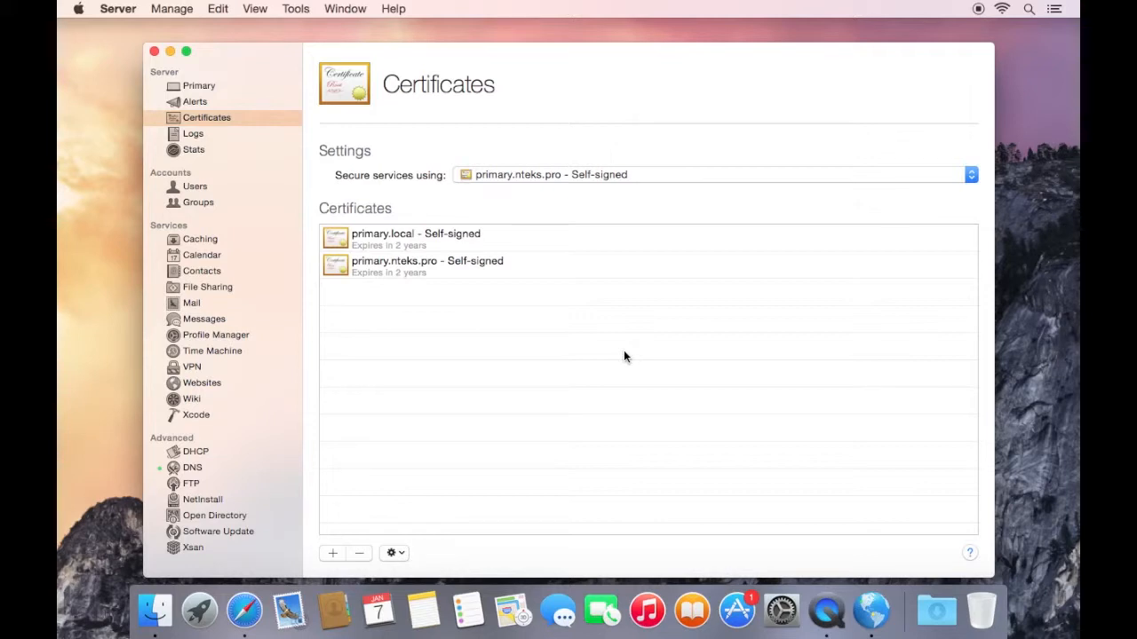
Step: Create a self-signed SSL Server certificate identity named primary.nteks.pro
click(332, 553)
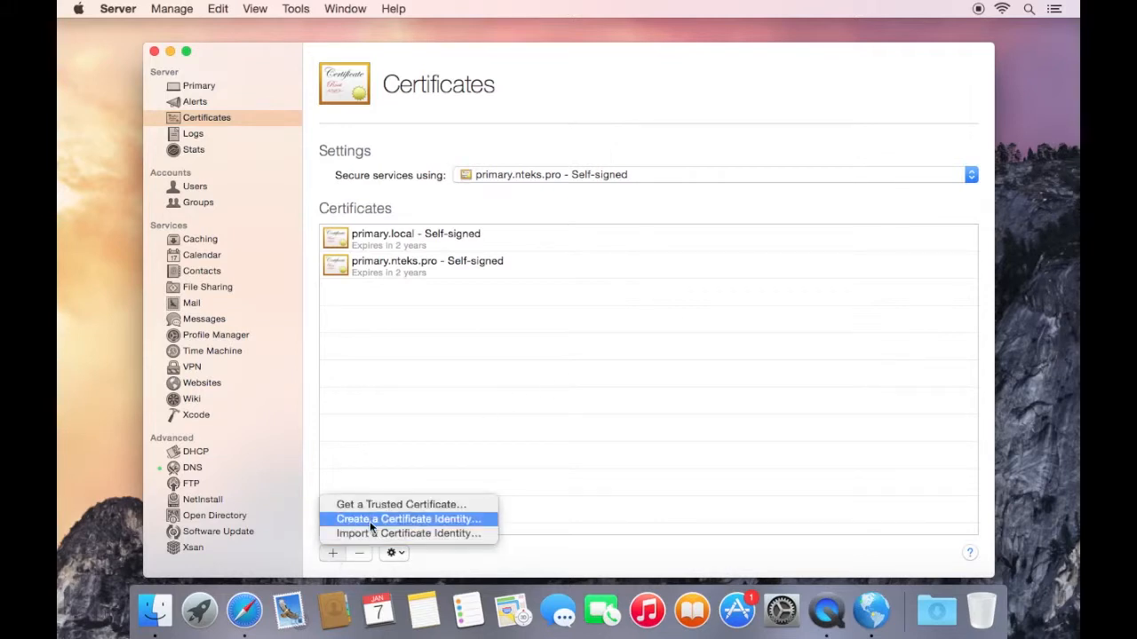
click(474, 520)
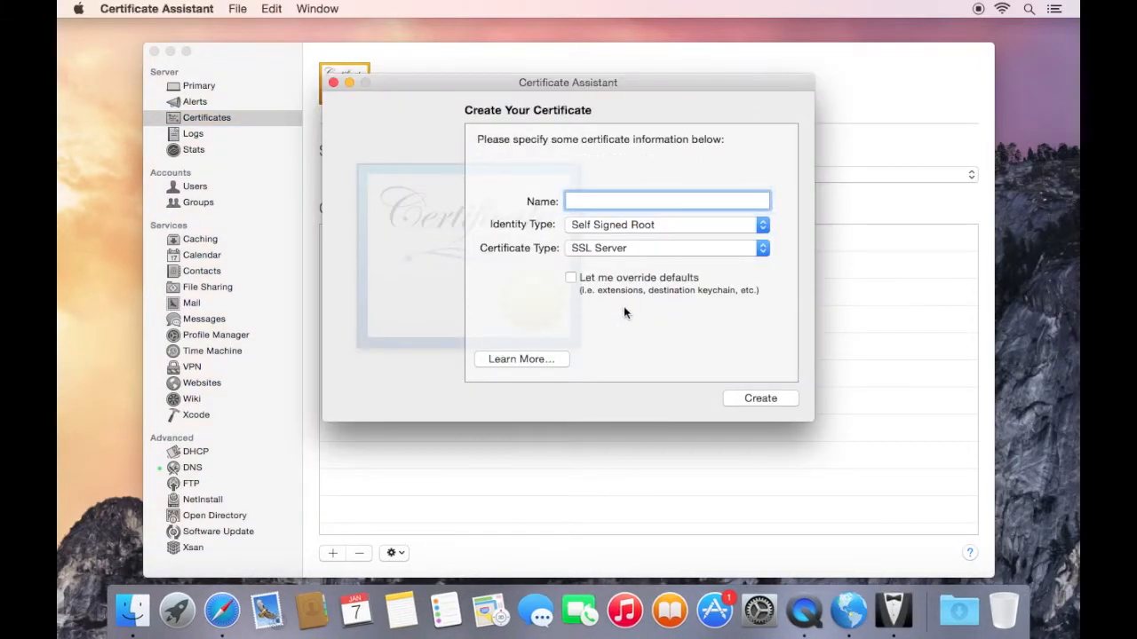
text(primary.nteks.pro)
click(619, 248)
click(619, 248)
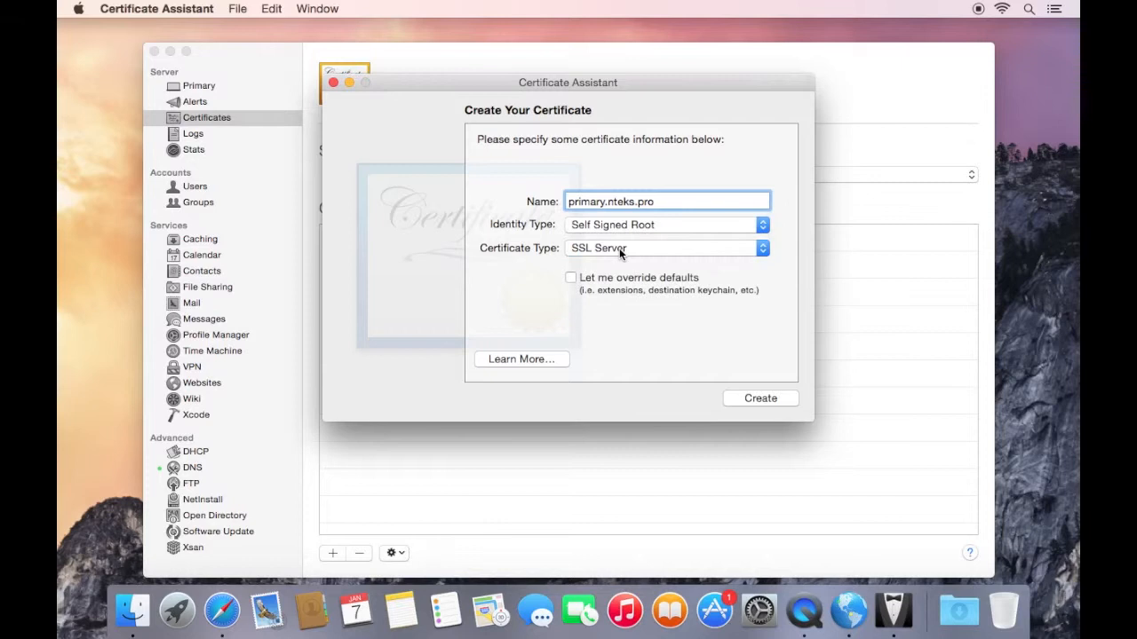
click(746, 396)
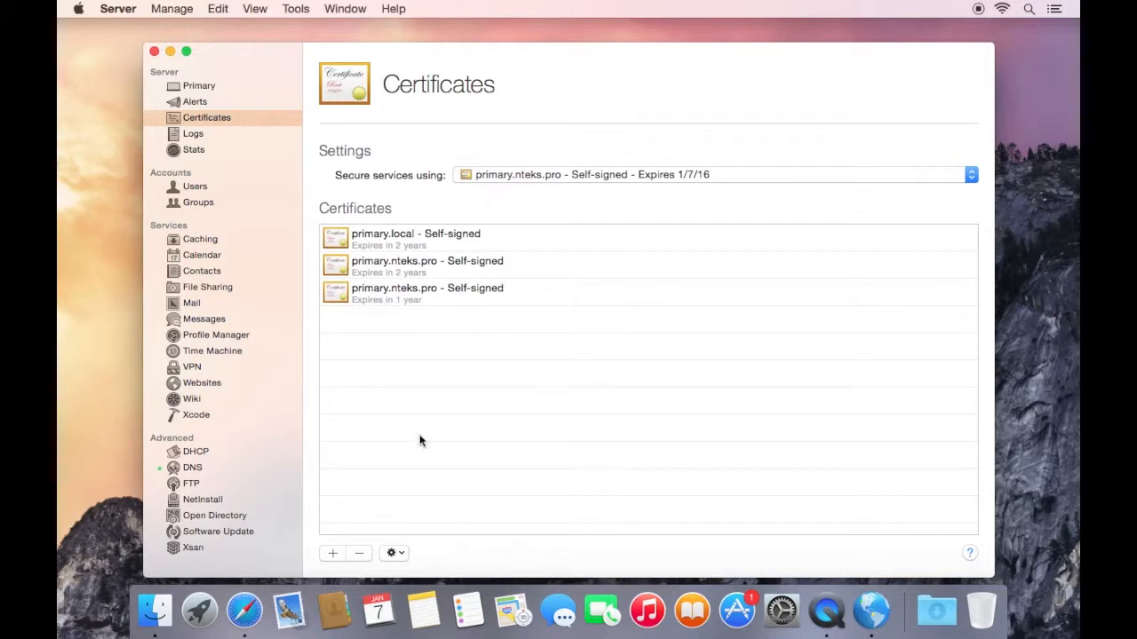
click(333, 554)
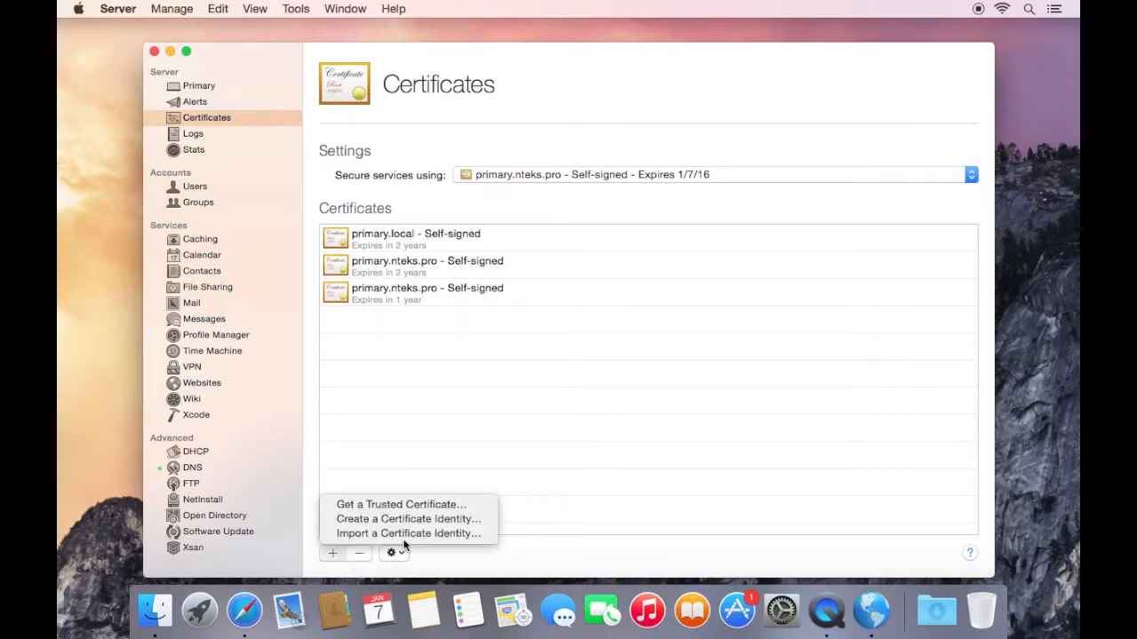
Step: Start a trusted certificate request for host primary.nteks.pro, with the contact e-mail and company Nteks
click(447, 506)
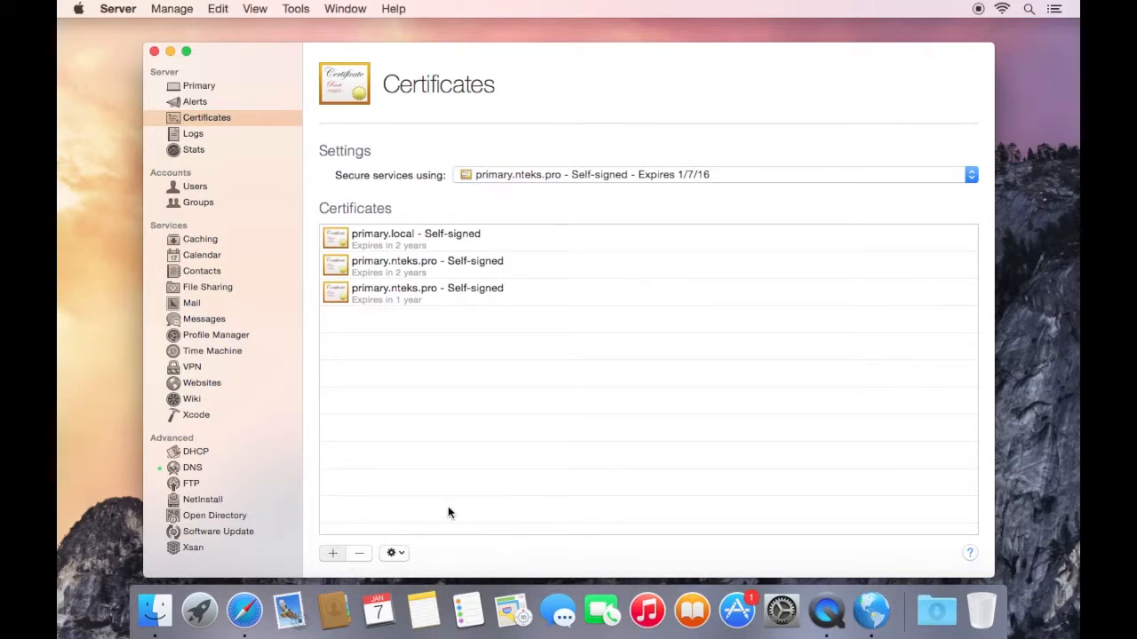
click(808, 369)
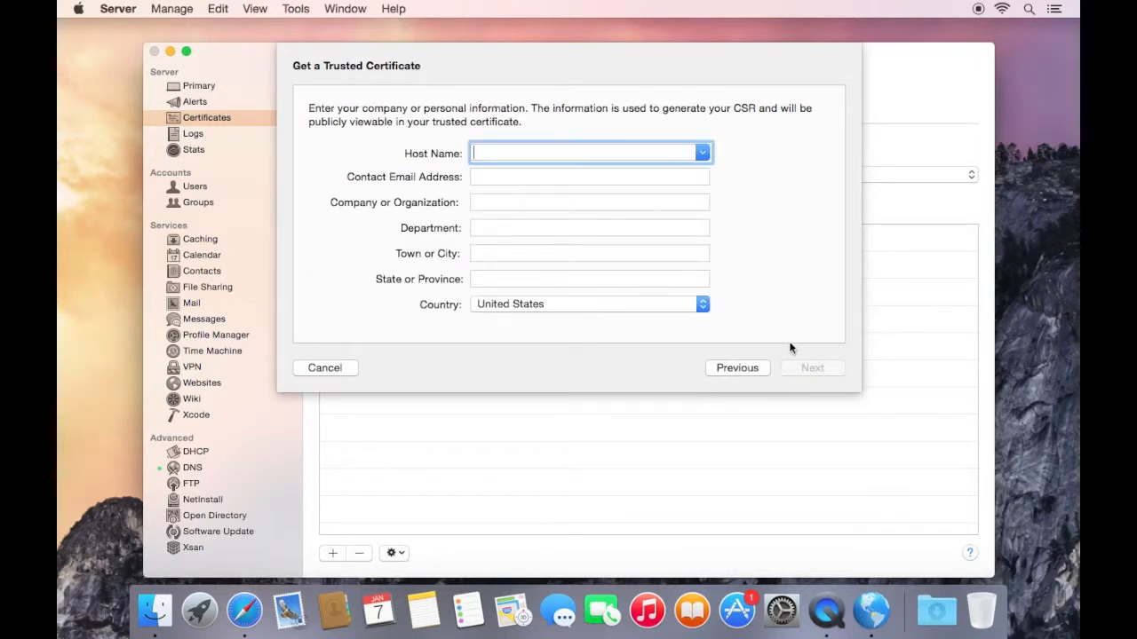
text(primary.nteks.pro)
key(Tab)
key(Tab)
text(Nteks)
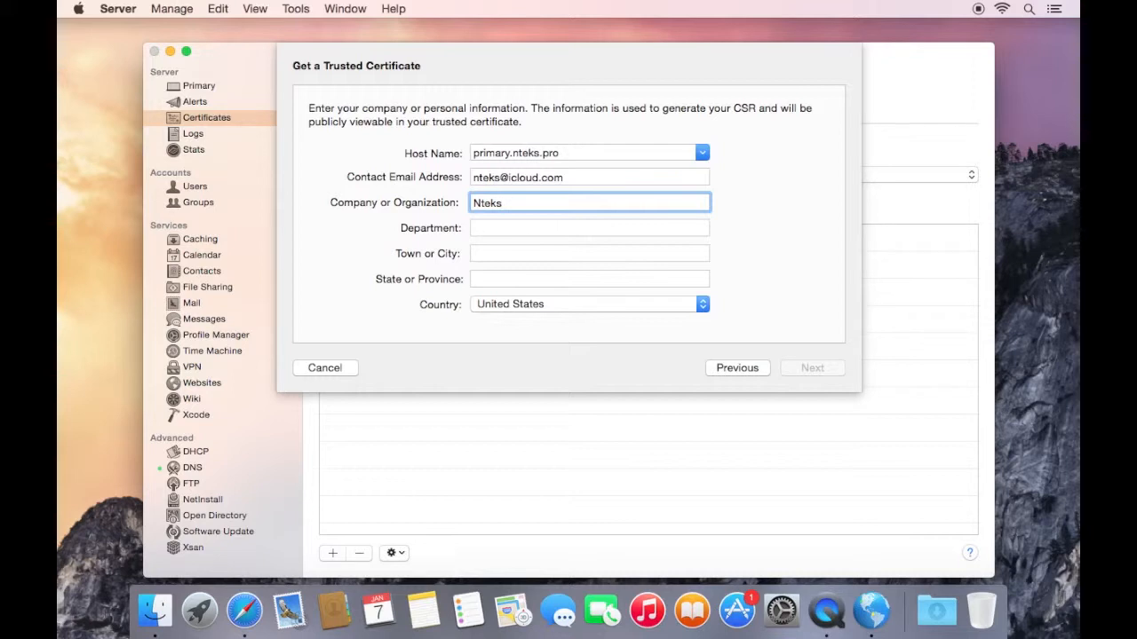
Step: Add department IT, city San Francisco and state California, then generate the signing request
click(494, 227)
text(IT)
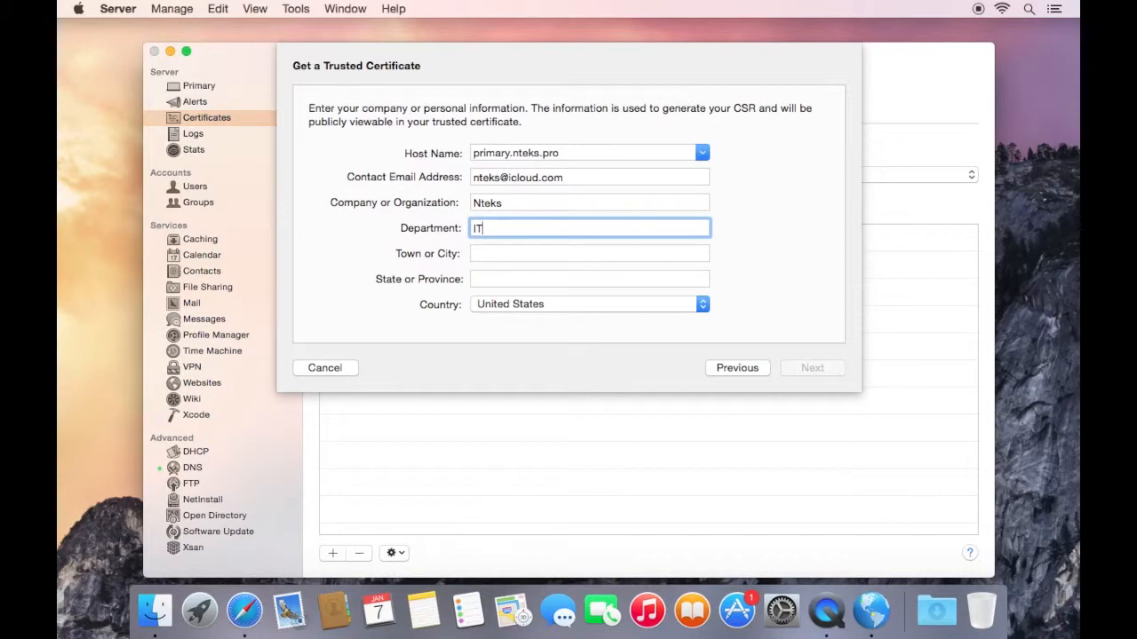
click(489, 250)
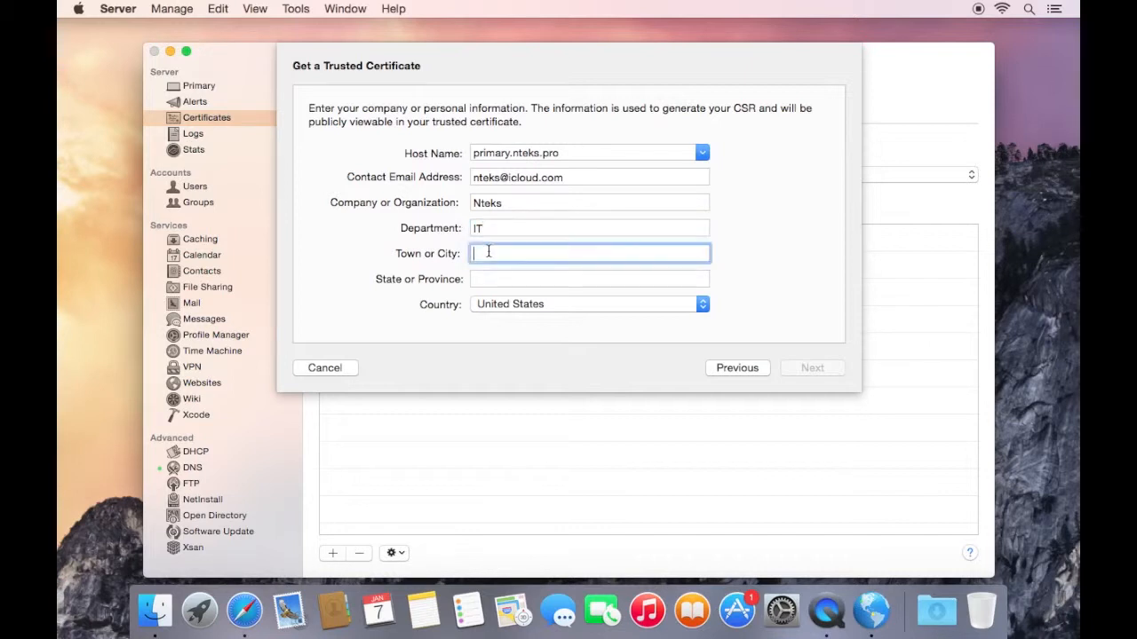
text(San Francisco)
key(Tab)
text(California)
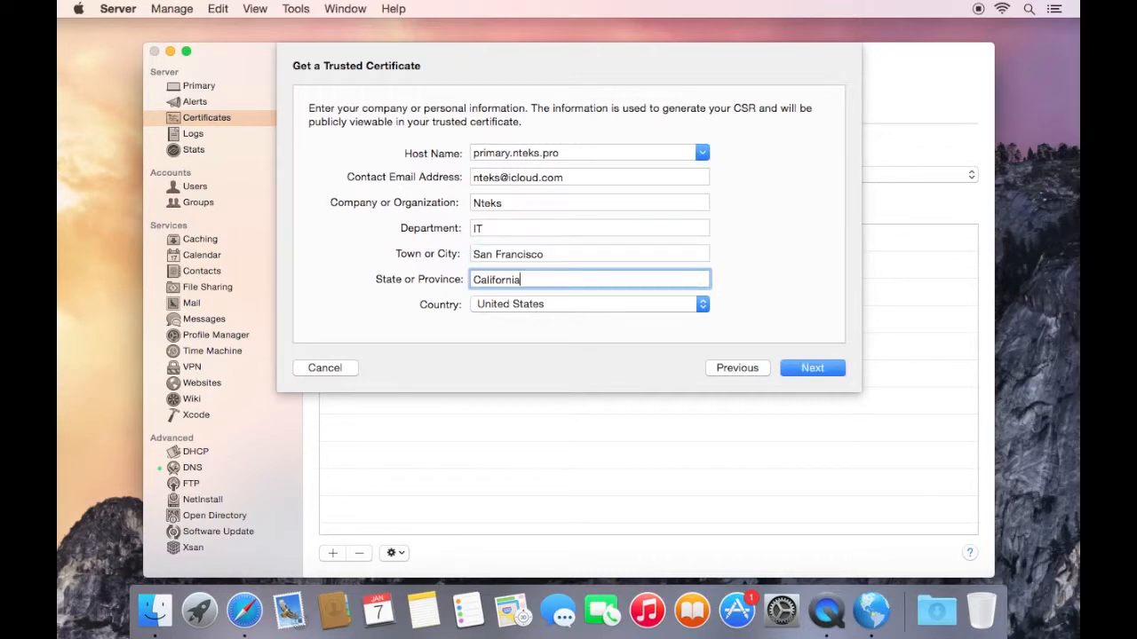
click(791, 366)
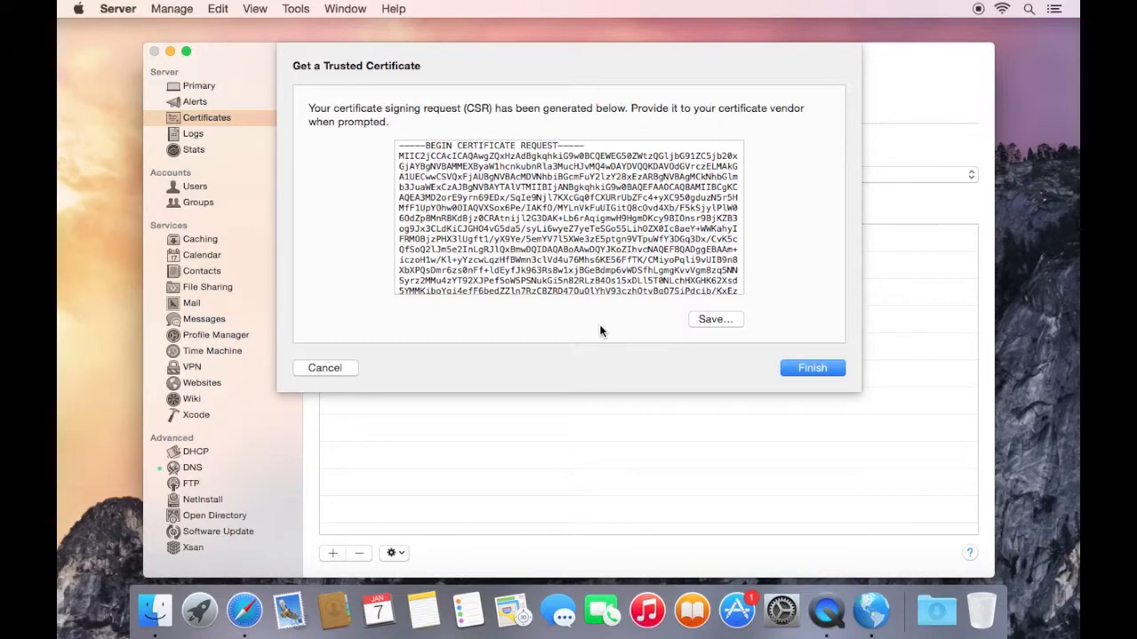
Step: Keep the pending primary.nteks.pro request and preview saving its signing request text
click(801, 365)
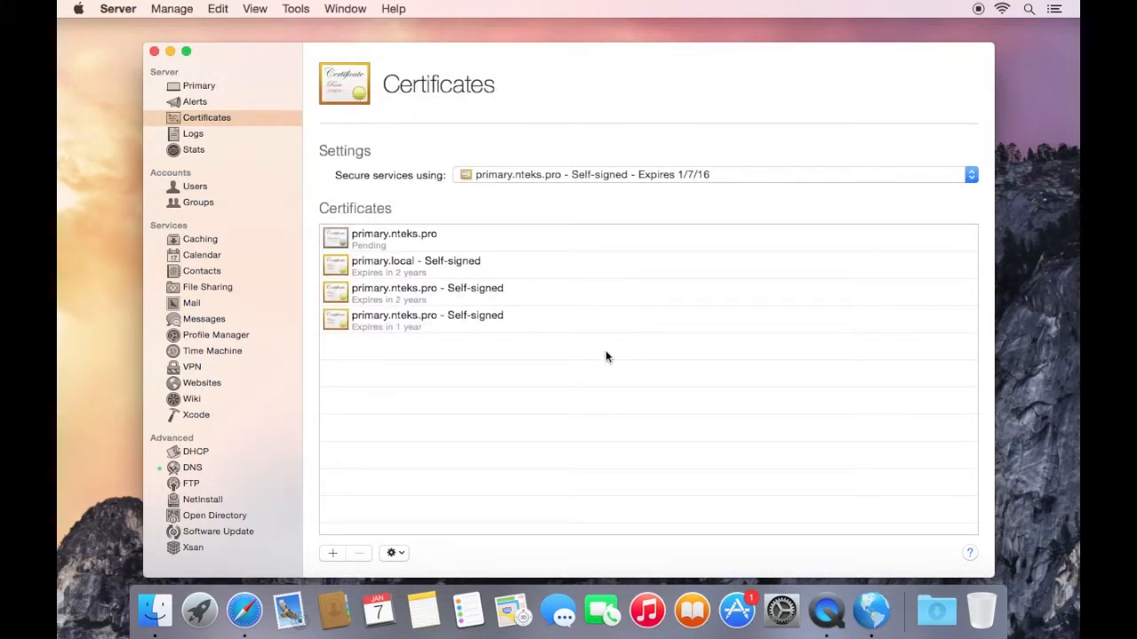
double_click(489, 242)
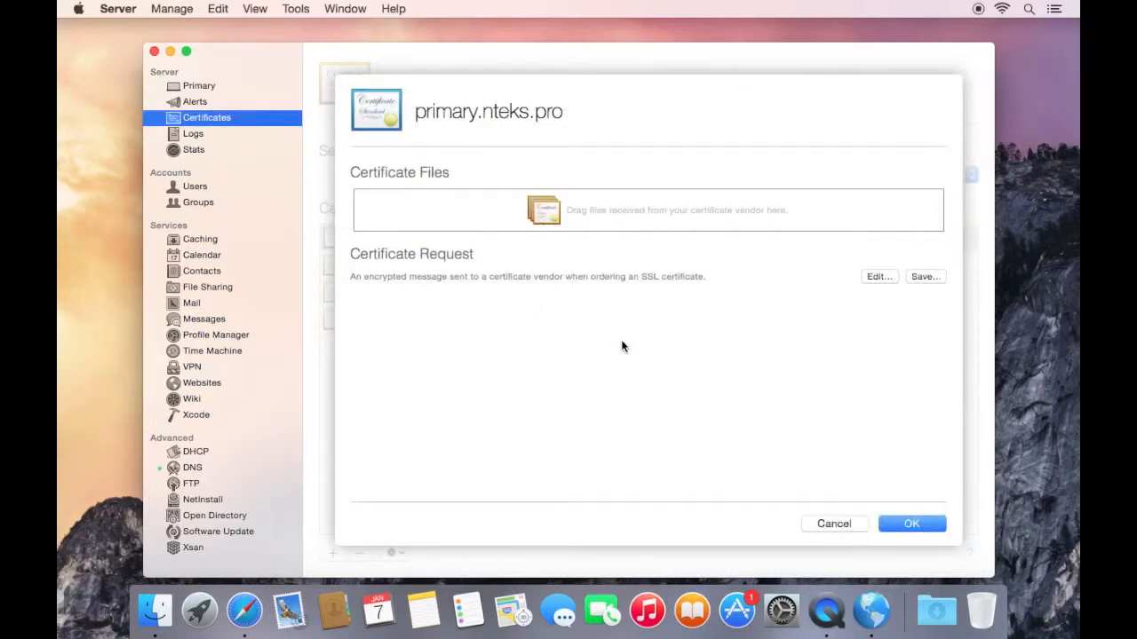
click(924, 277)
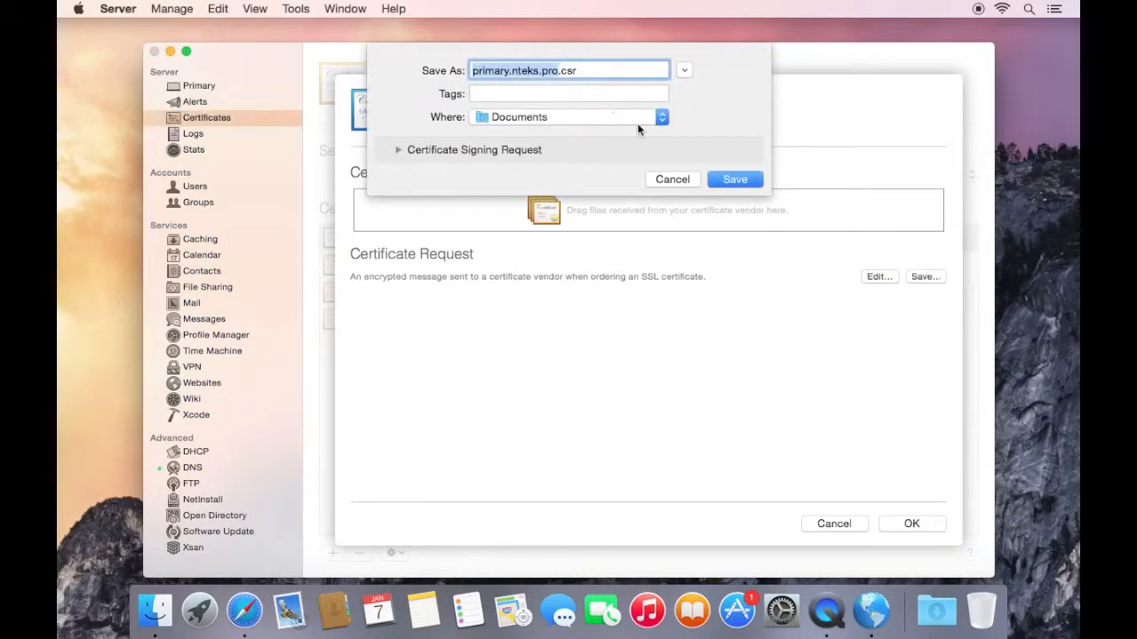
click(469, 153)
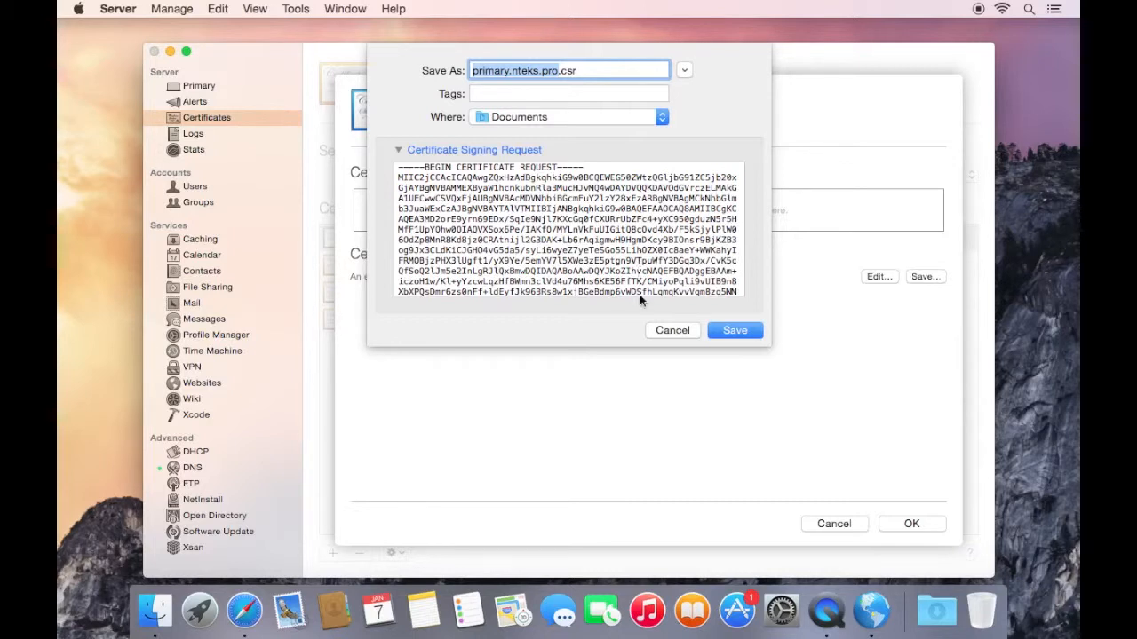
Step: Cancel the save, close the sheet and reopen the pending primary.nteks.pro request
click(672, 330)
click(822, 524)
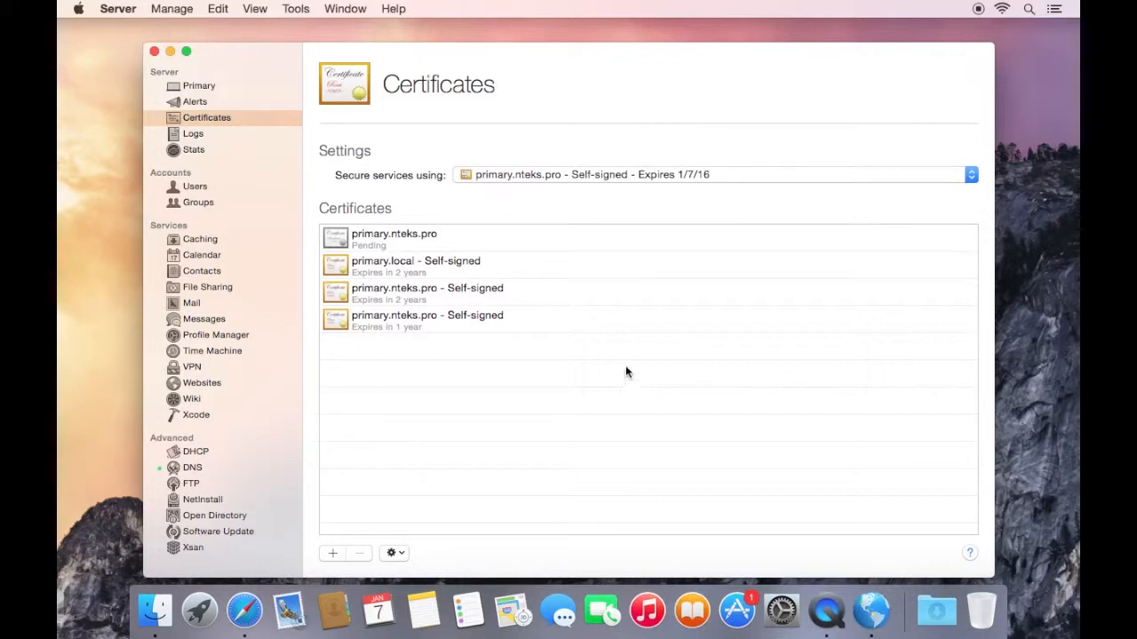
double_click(489, 238)
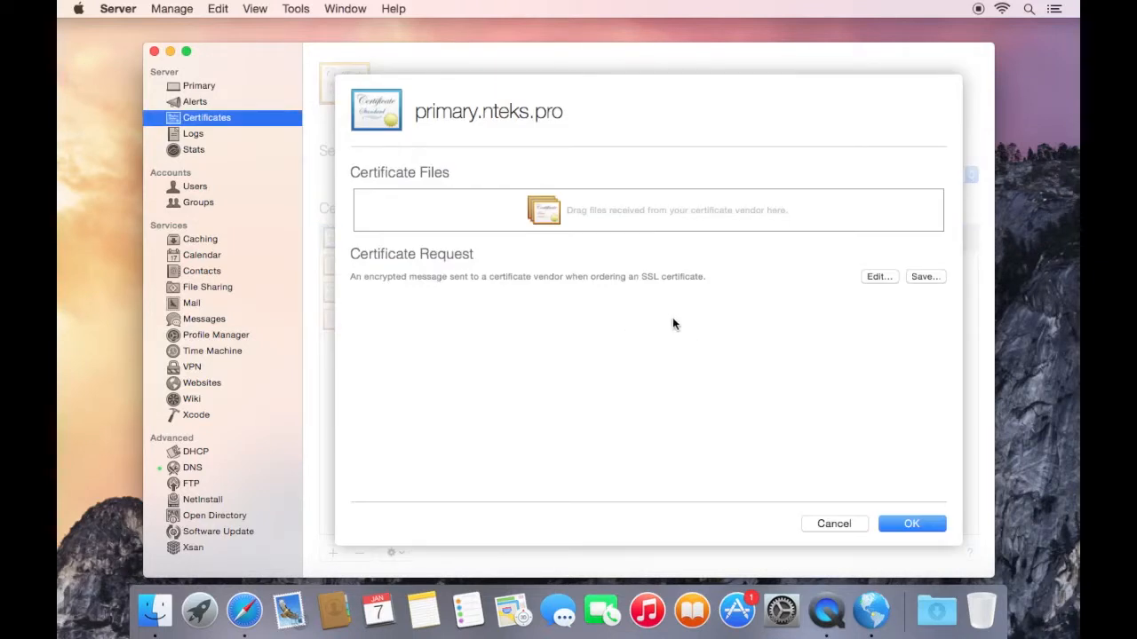
Step: Reopen the pending primary.nteks.pro request, back out of Edit, and close it unchanged
click(915, 525)
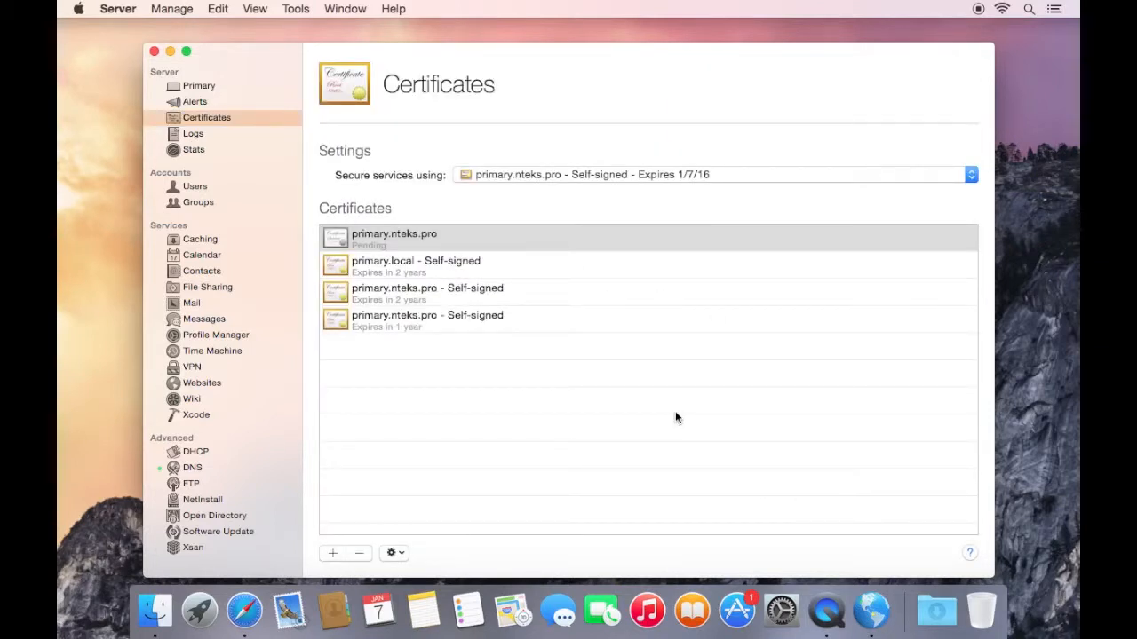
double_click(583, 235)
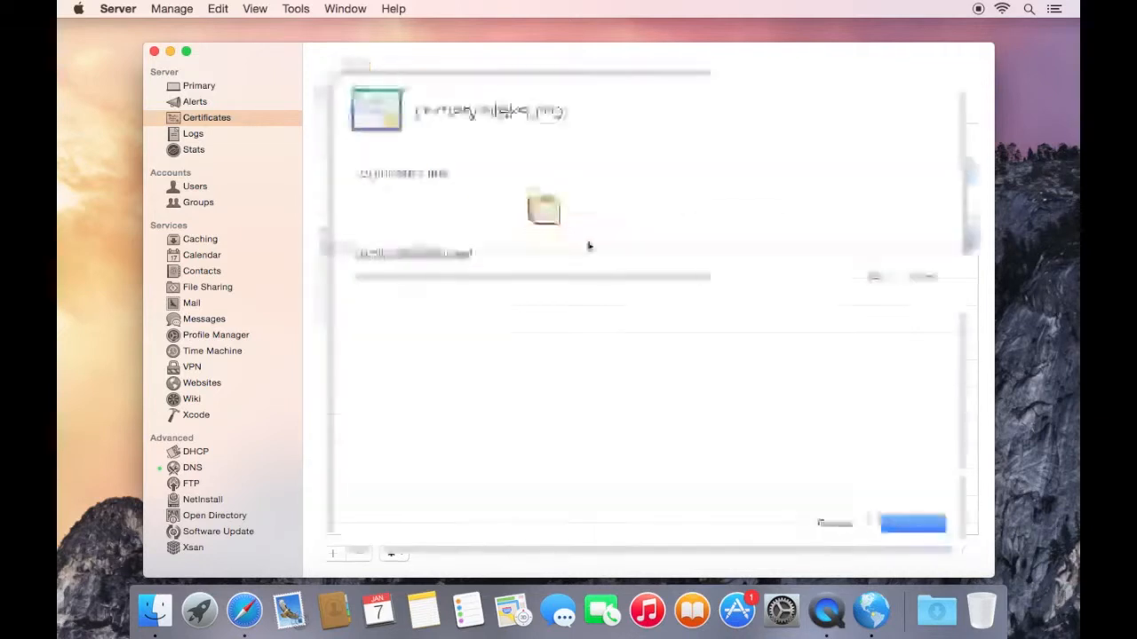
click(878, 277)
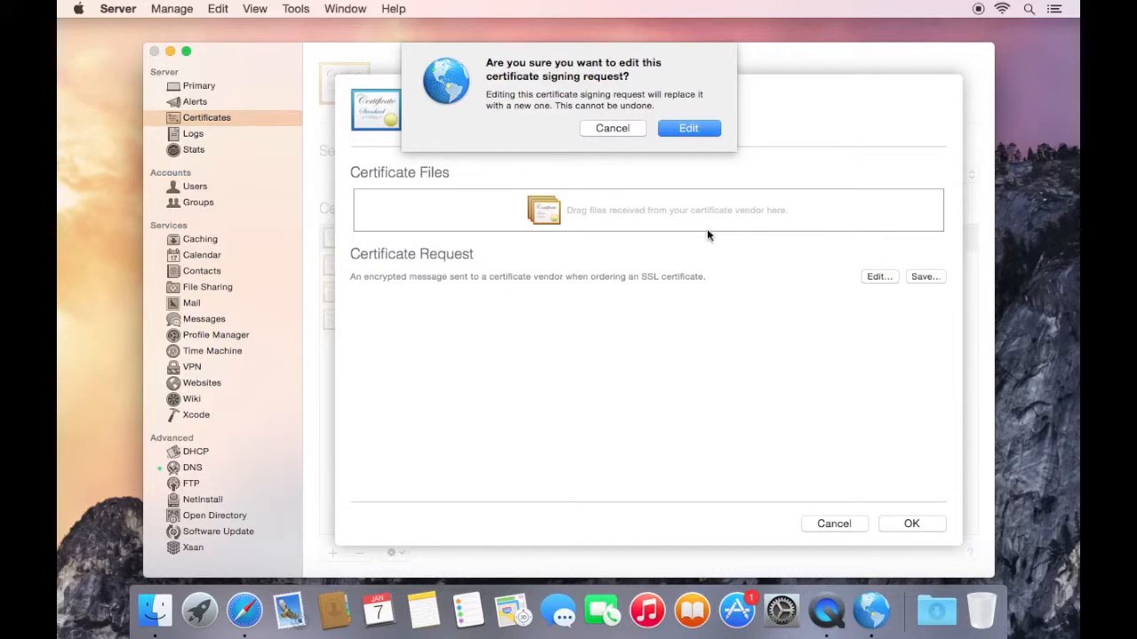
click(629, 128)
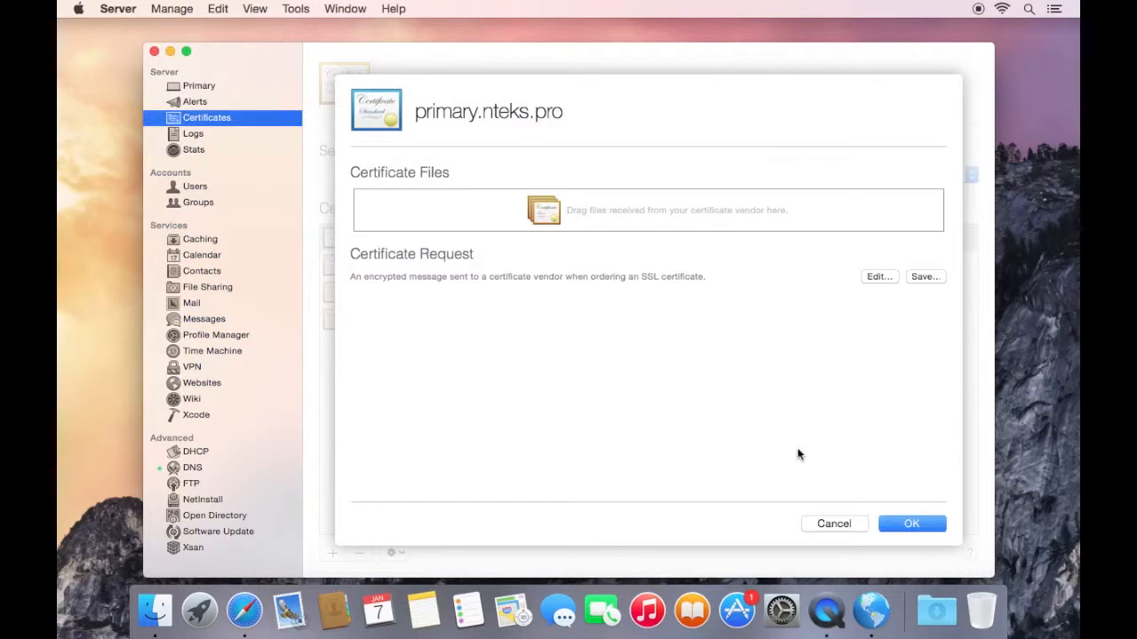
click(827, 518)
click(603, 368)
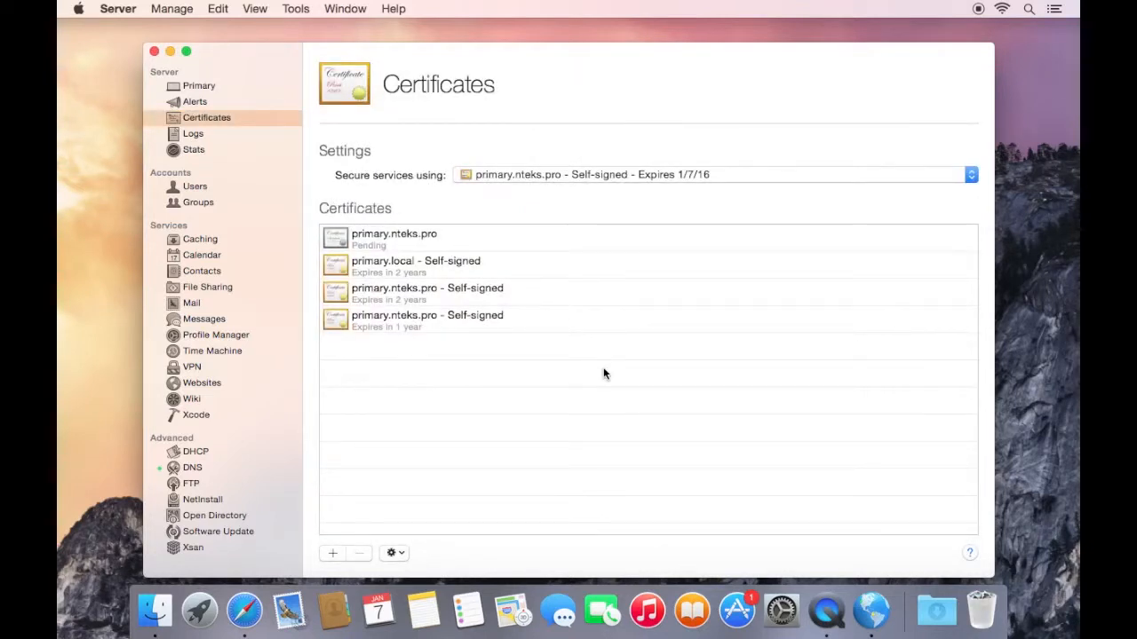
Step: In Keychain Access, select the primary.nteks.pro certificate and key under System > My Certificates
key(super+space)
text(key)
key(Return)
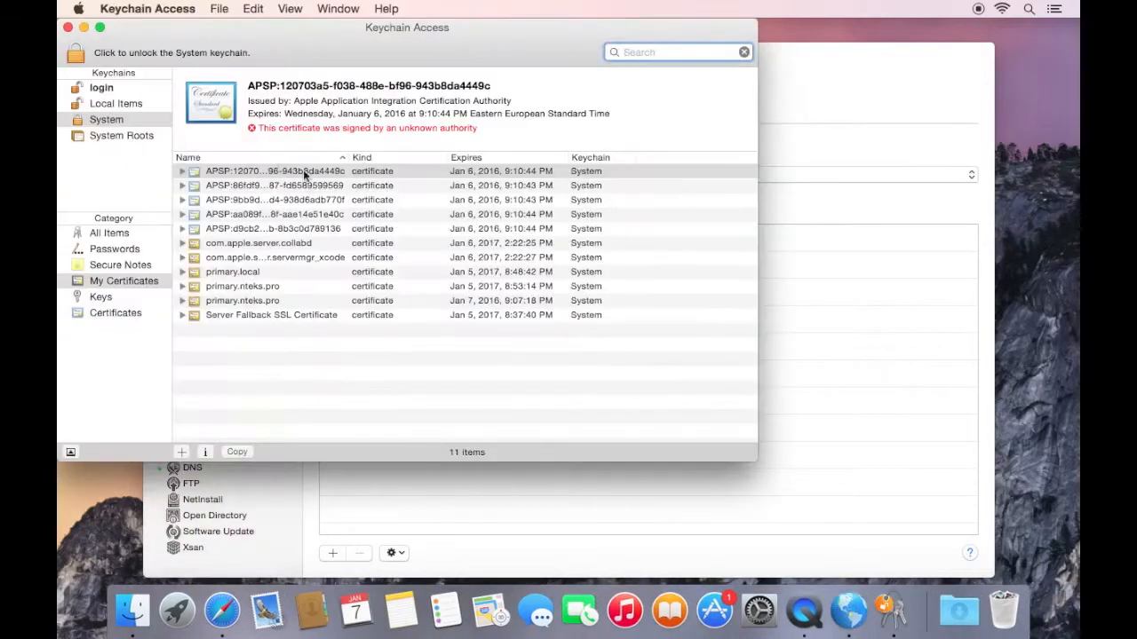
click(98, 120)
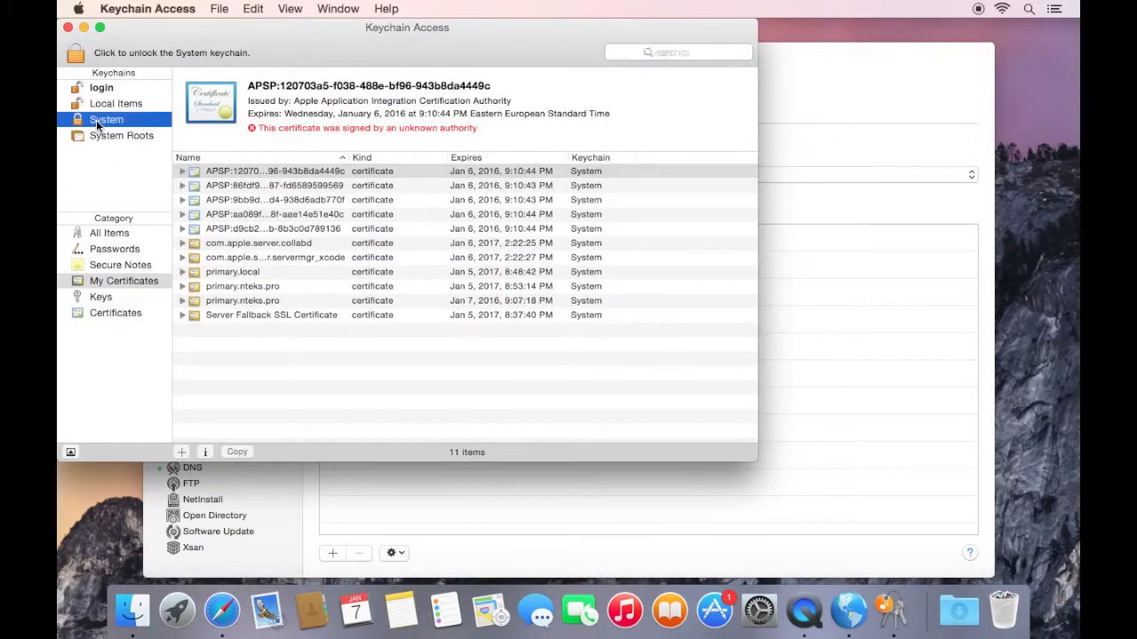
click(103, 281)
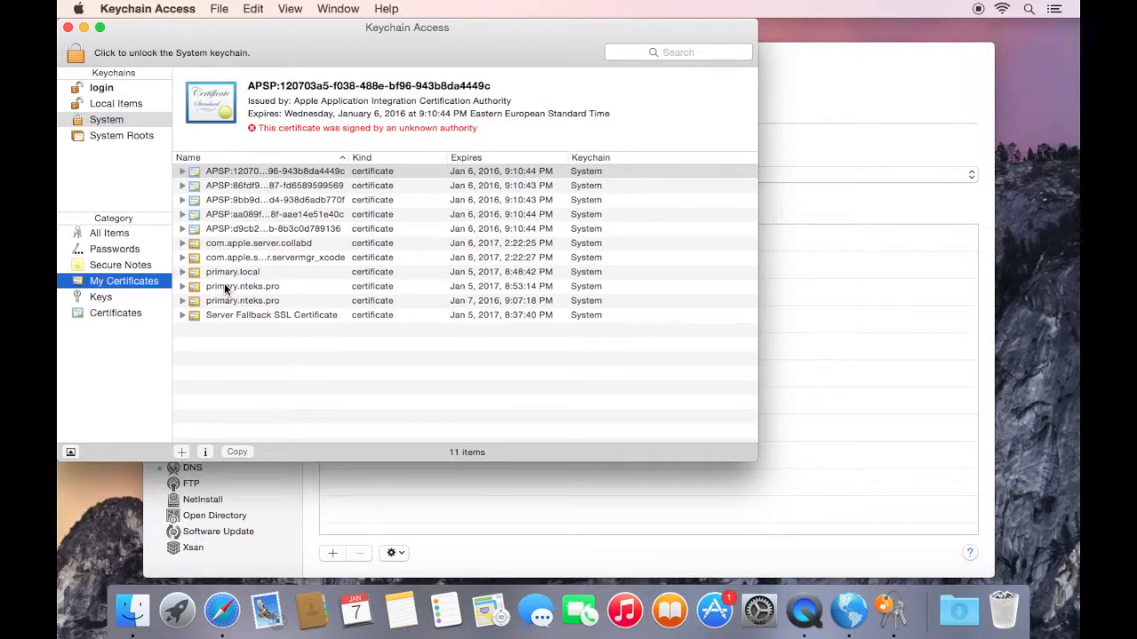
click(225, 288)
click(183, 286)
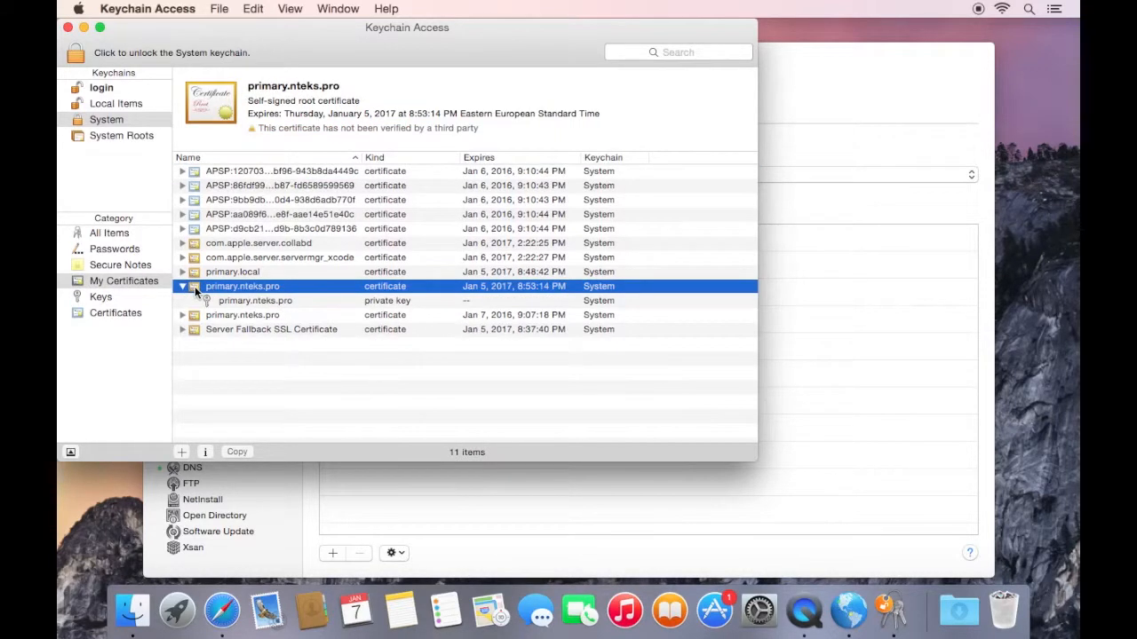
Step: Export the certificate and key as Certificates.p12 on the Desktop
click(216, 11)
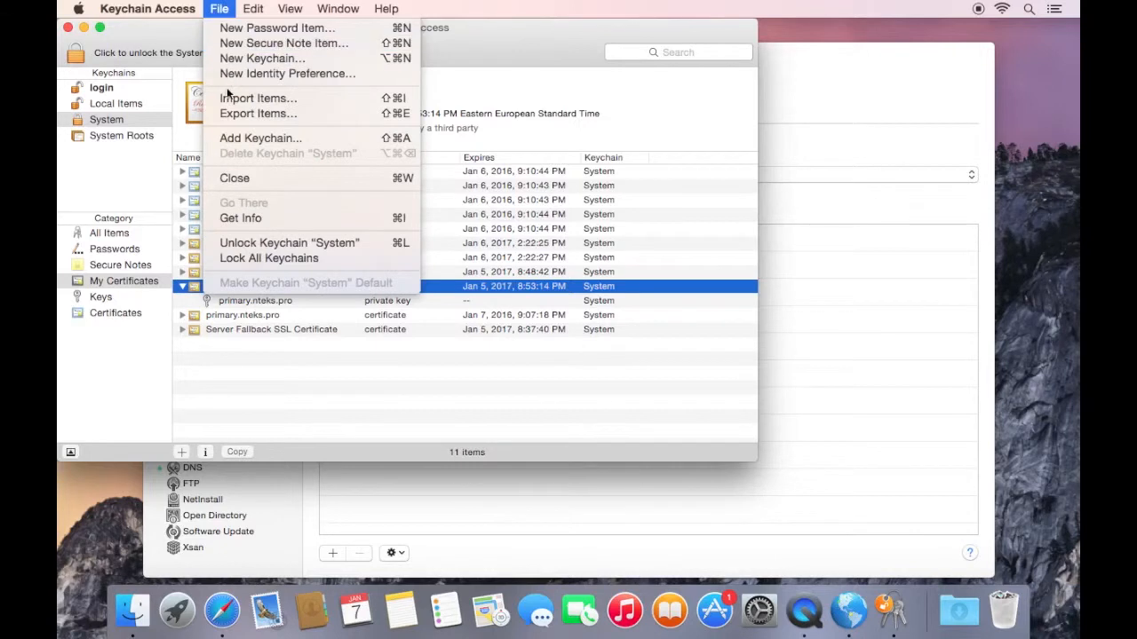
click(229, 114)
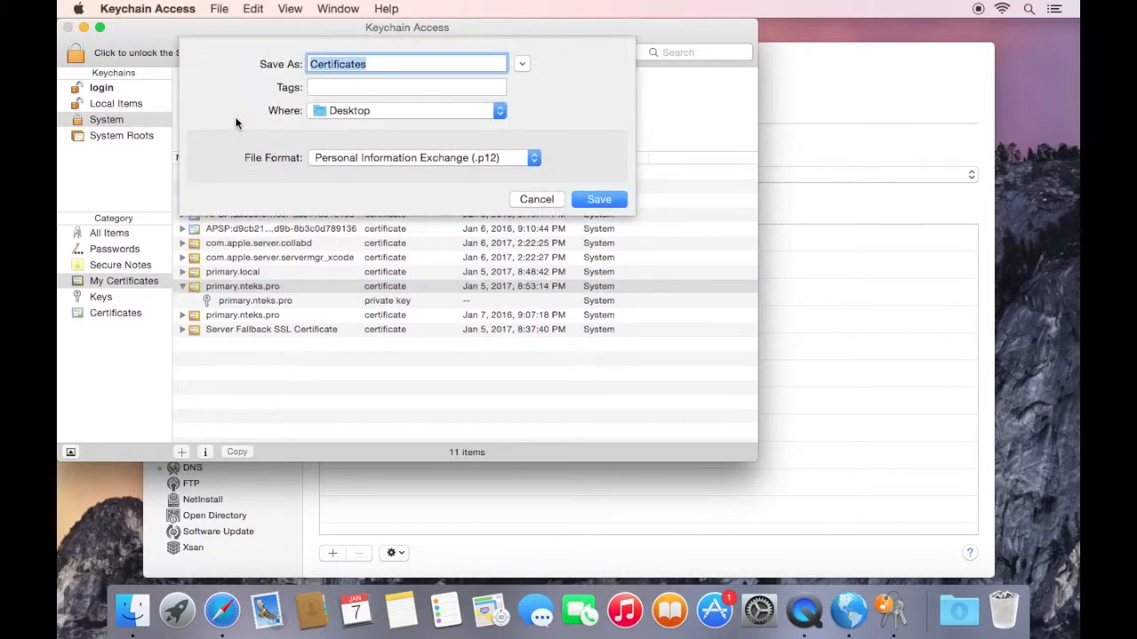
click(384, 64)
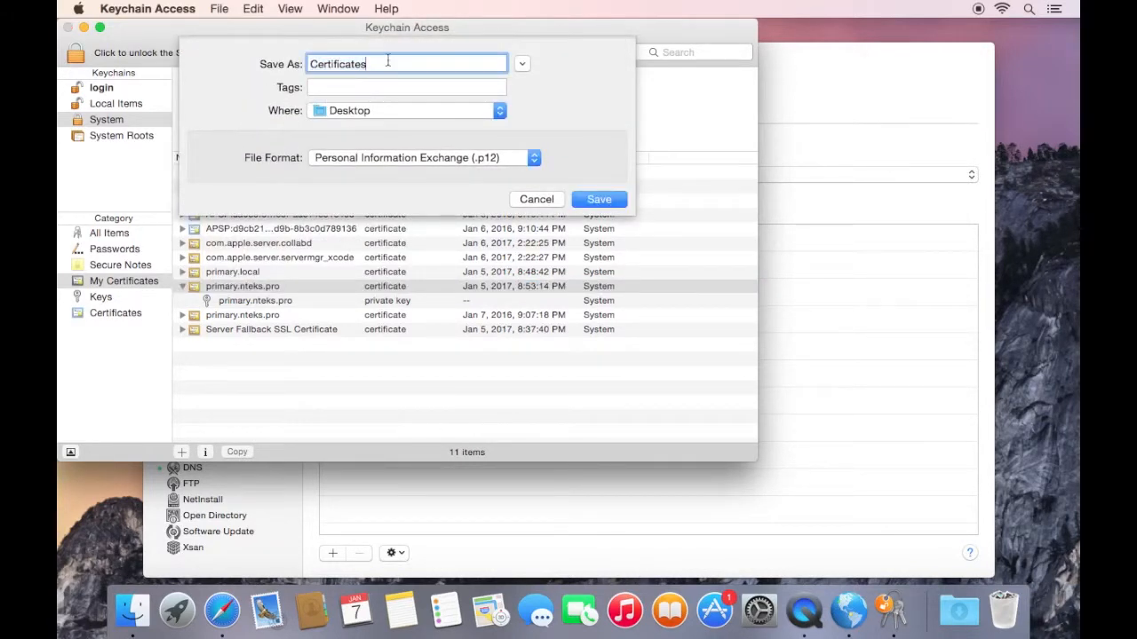
click(363, 111)
click(362, 111)
click(592, 200)
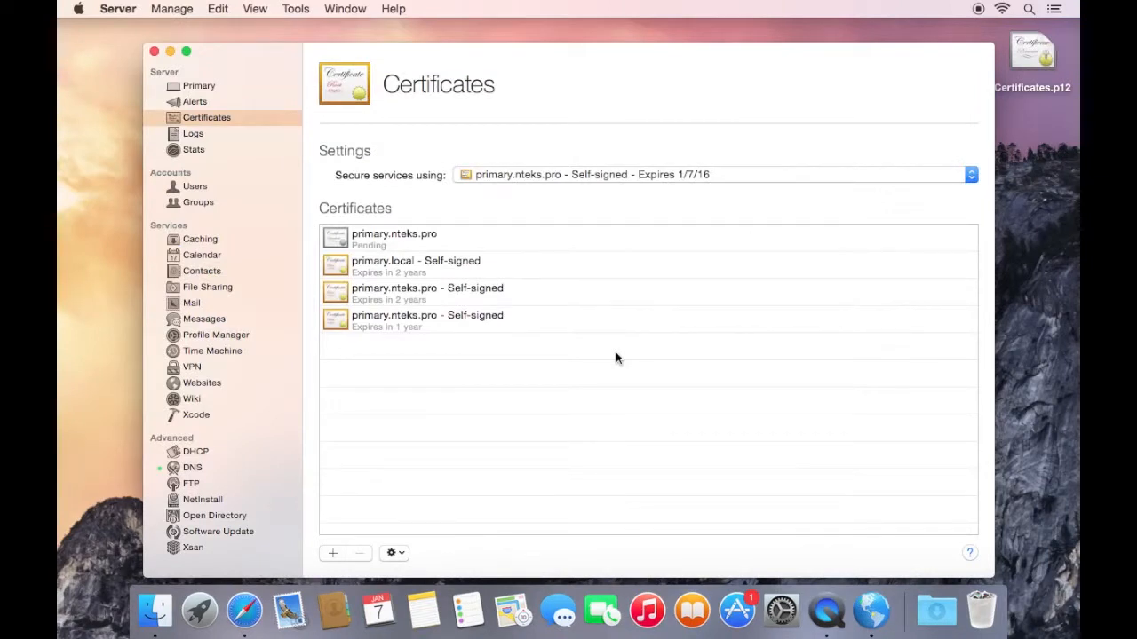
Step: Delete the primary.nteks.pro certificate expiring in 2 years
click(451, 291)
click(359, 552)
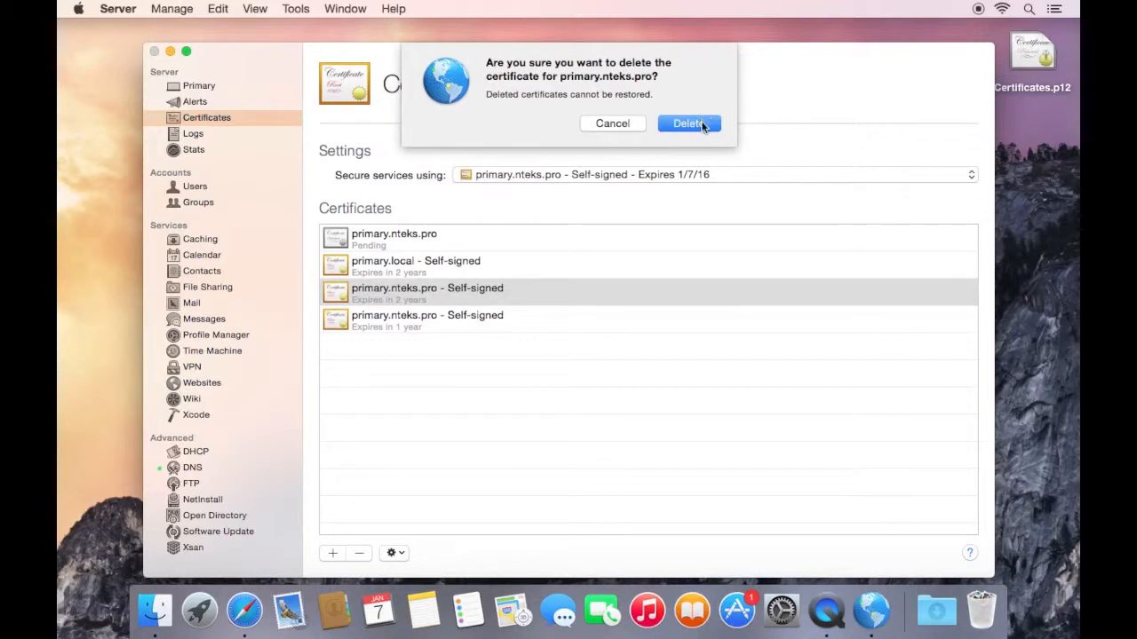
click(700, 122)
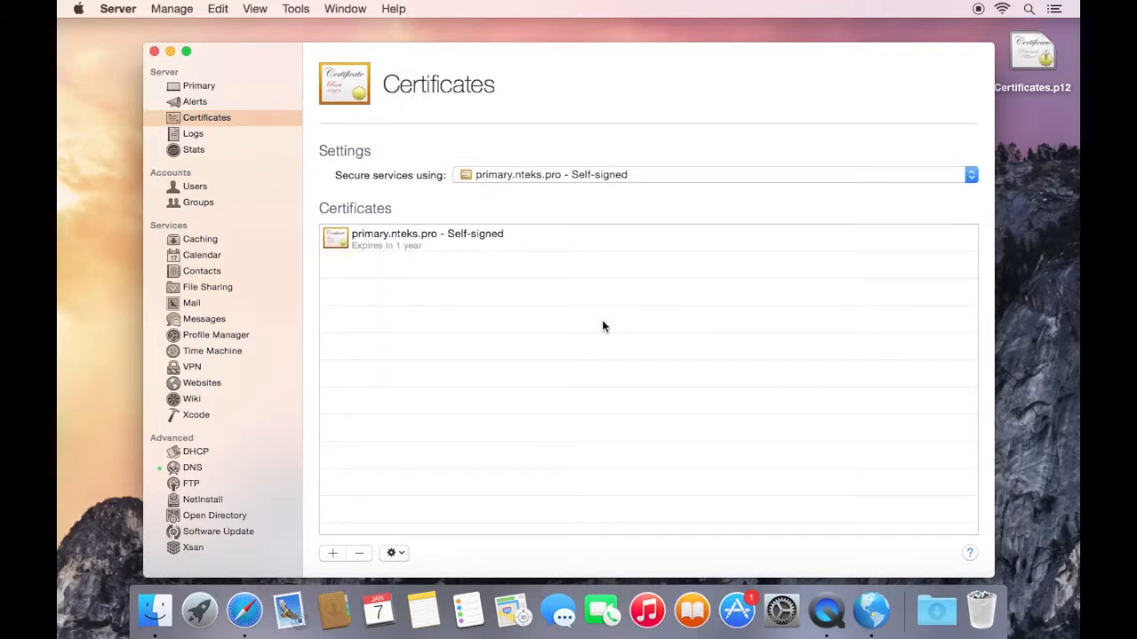
Step: Import Certificates.p12 as a certificate identity into the server
click(333, 554)
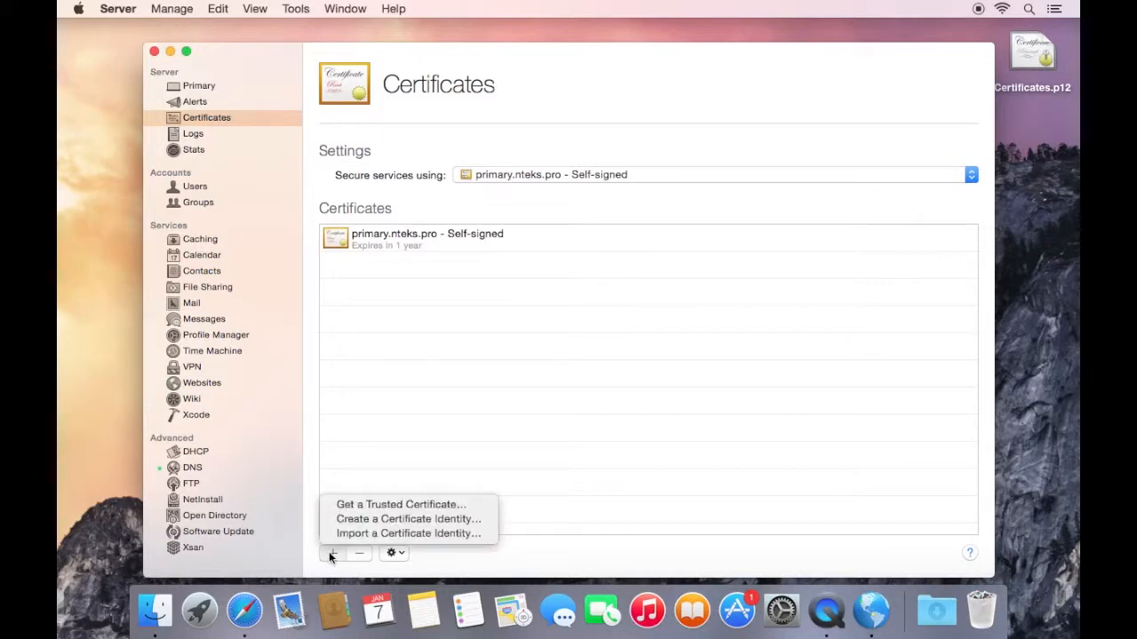
click(385, 533)
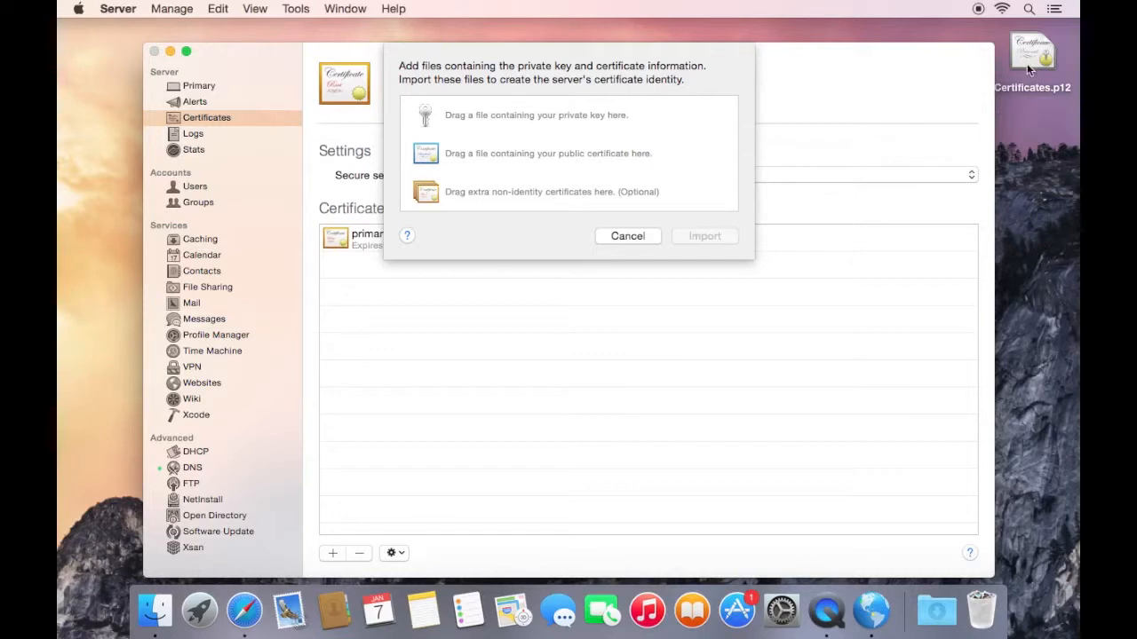
drag(1030, 59, 656, 200)
click(704, 236)
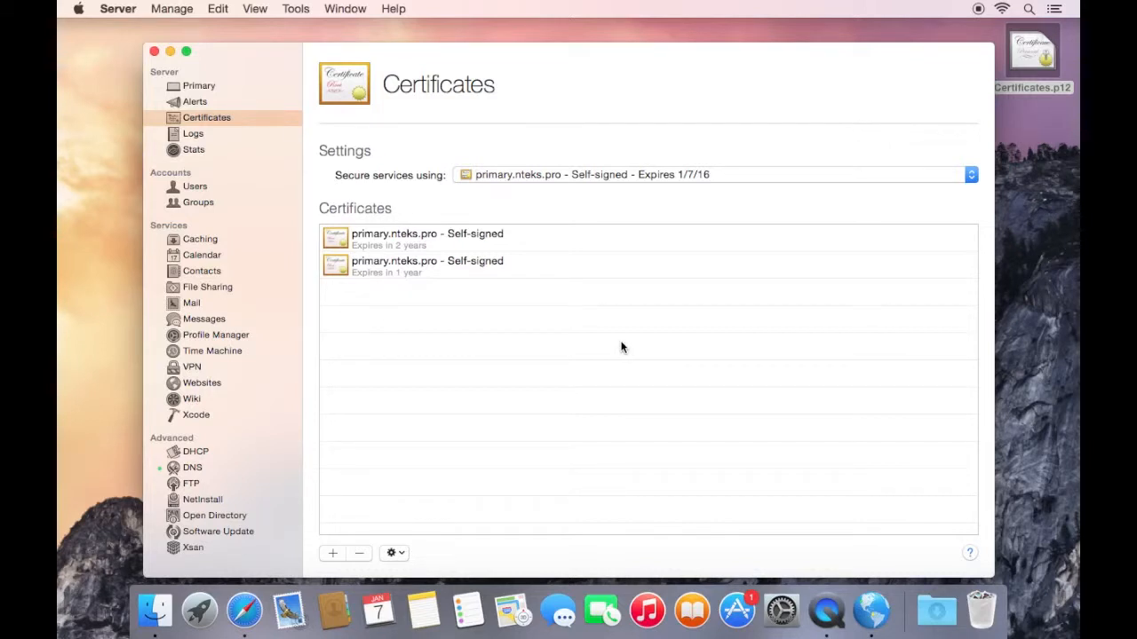
Step: Set Custom service certificates, using primary.nteks.pro for every service, and confirm
click(651, 174)
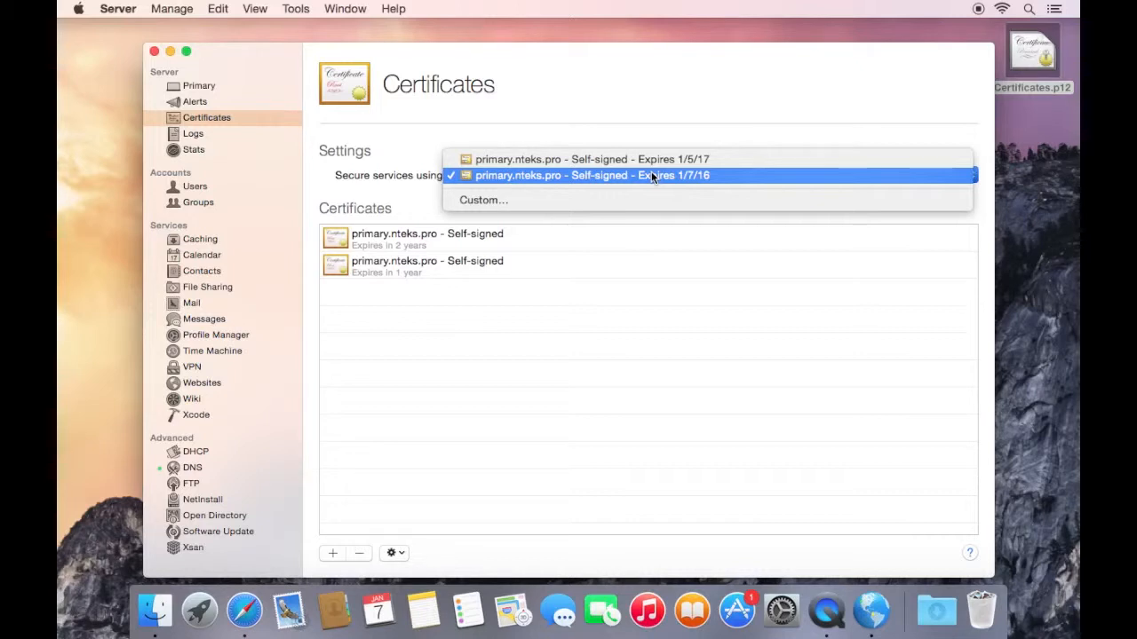
click(620, 200)
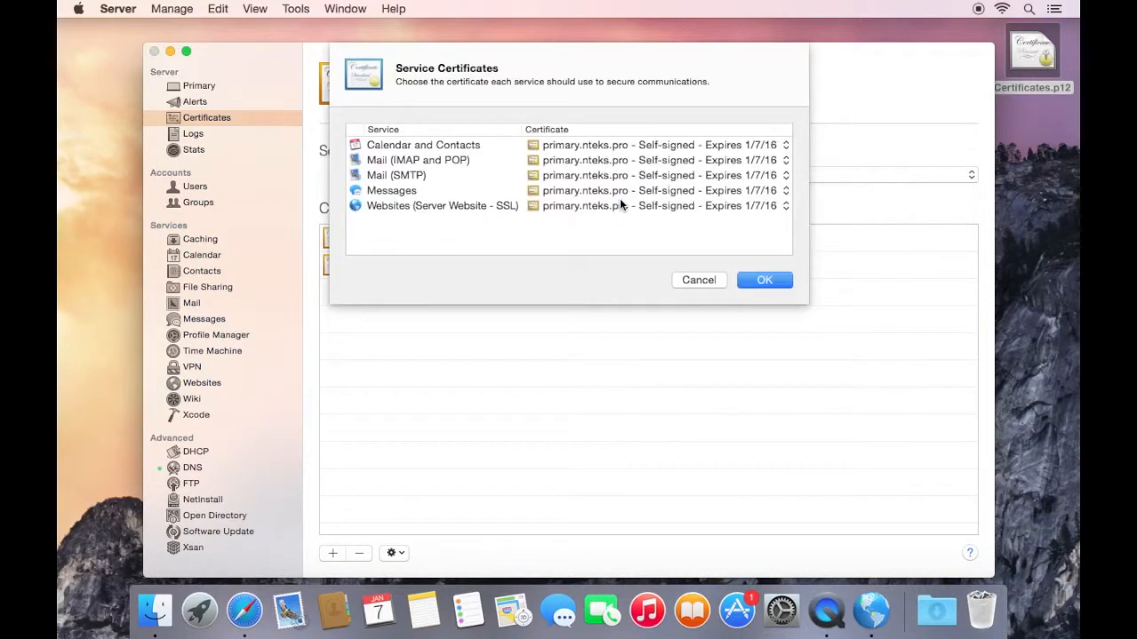
click(620, 205)
click(620, 204)
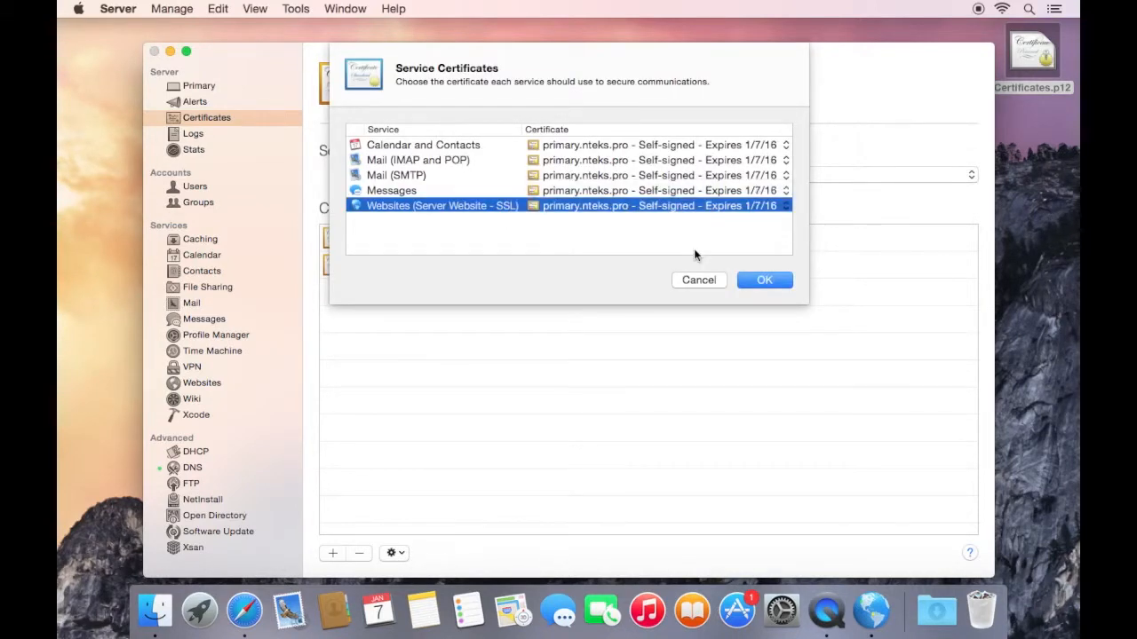
click(763, 280)
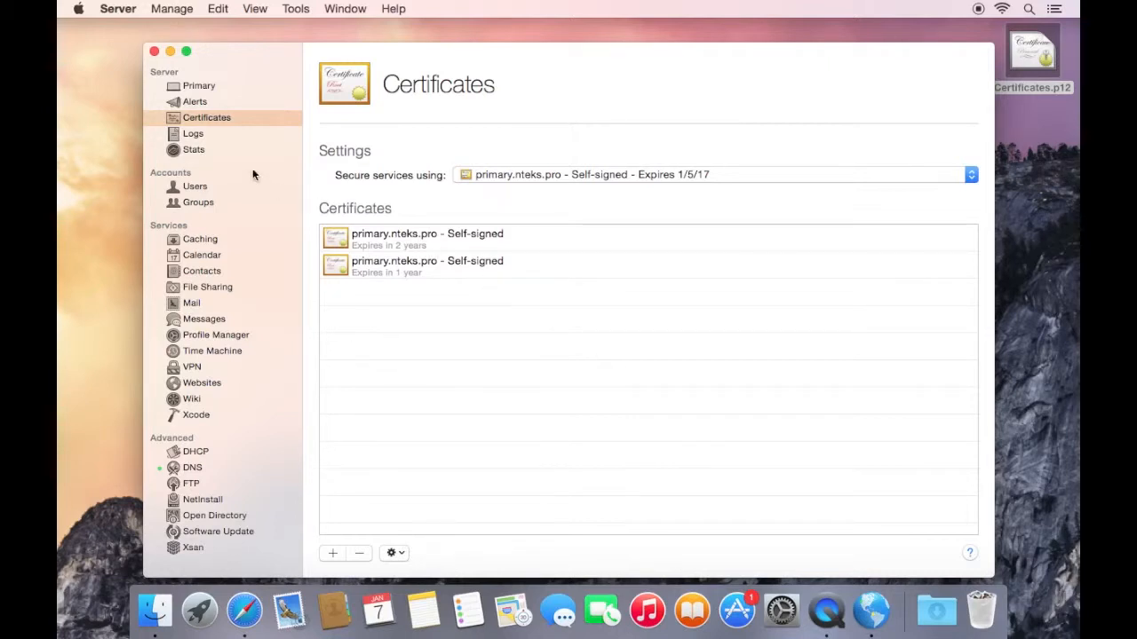
Step: Review the Primary server's Apple push notification certificate and its push certificates portal
click(213, 91)
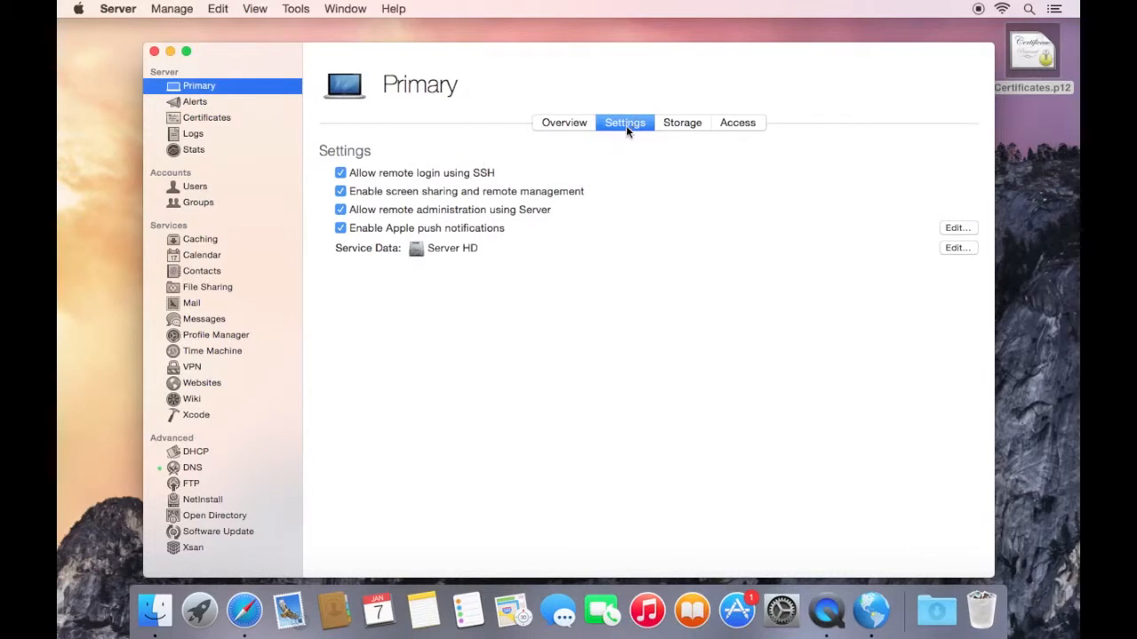
click(954, 229)
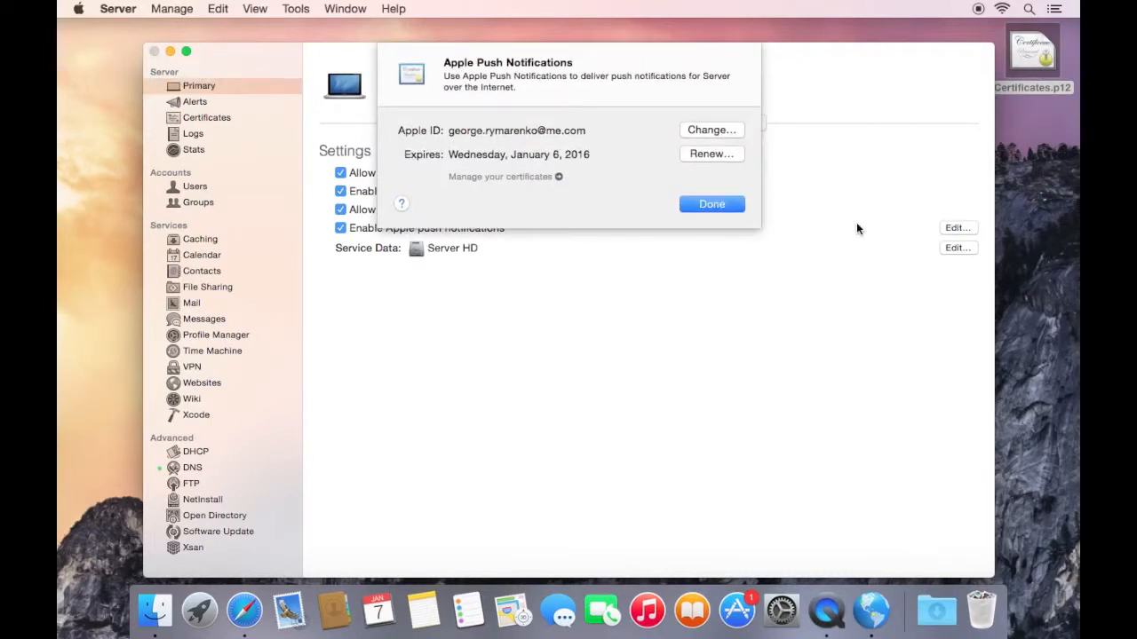
click(559, 178)
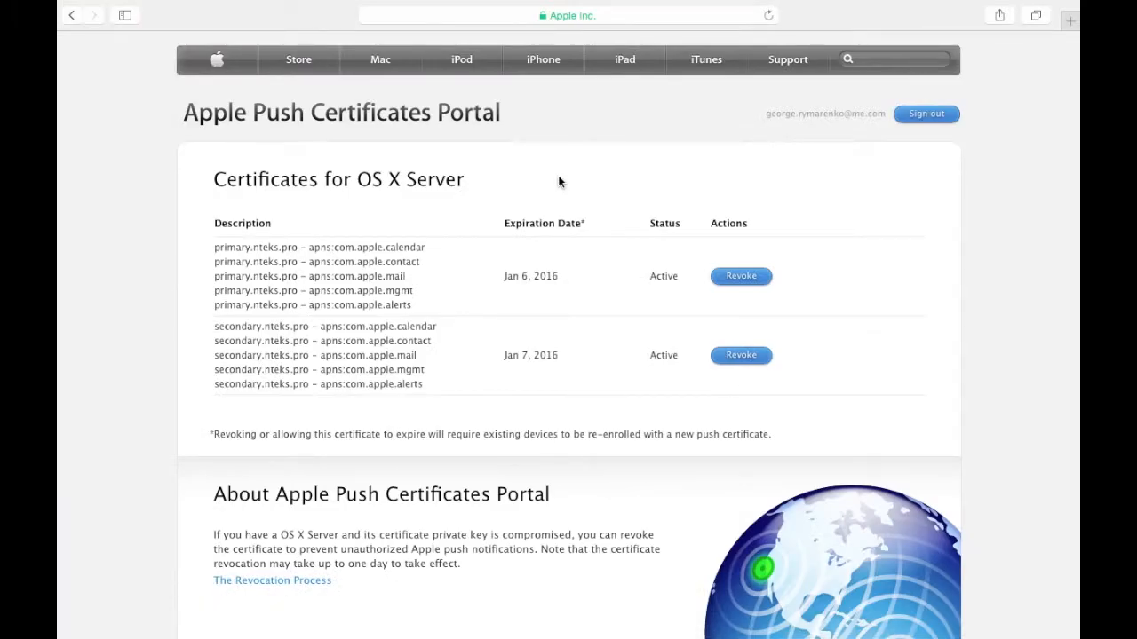